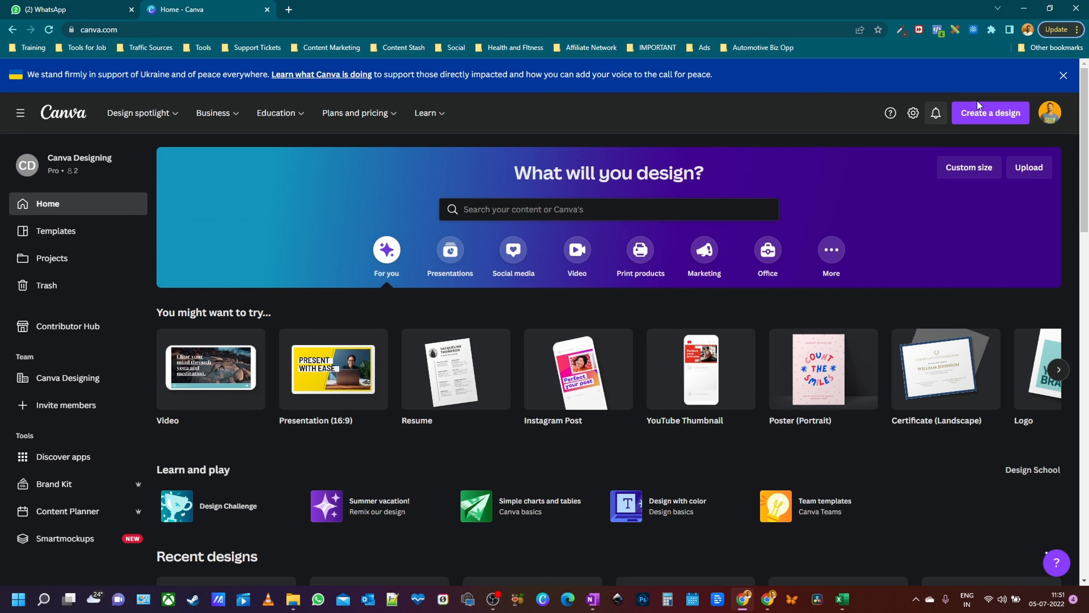
# - Create a new blank YouTube Channel Art design at 2560 × 1440 px from the design types list
pyautogui.click(979, 118)
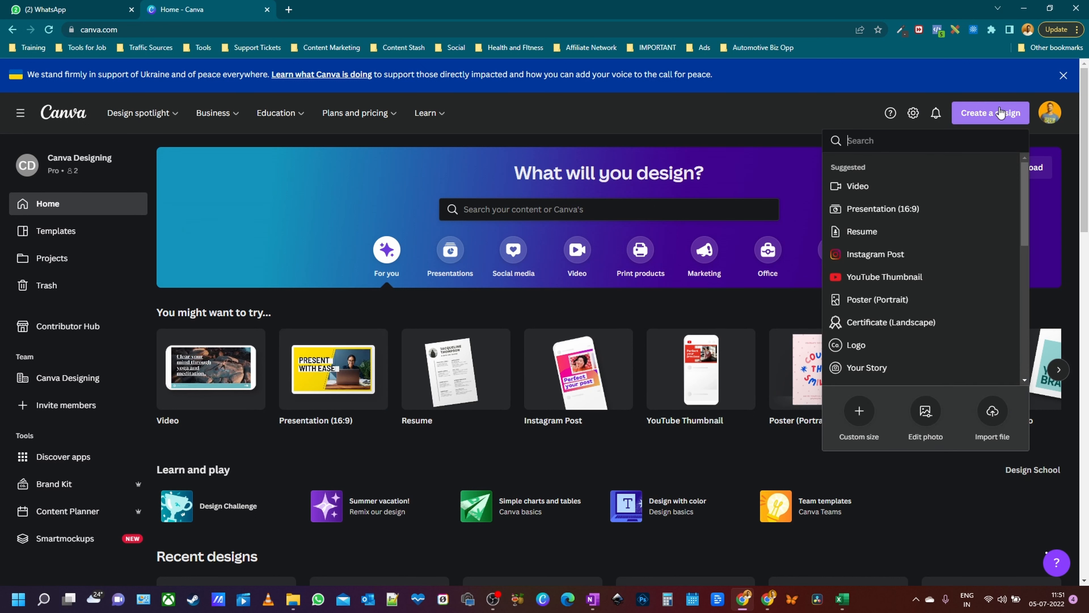
pyautogui.scroll(-3, 995, 219)
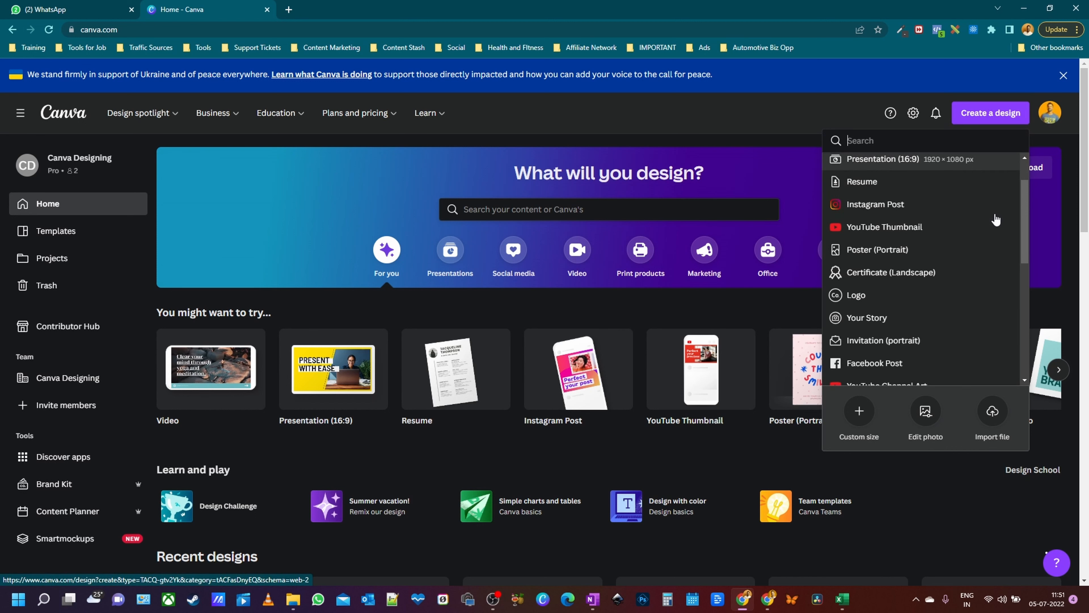
pyautogui.scroll(-3, 995, 219)
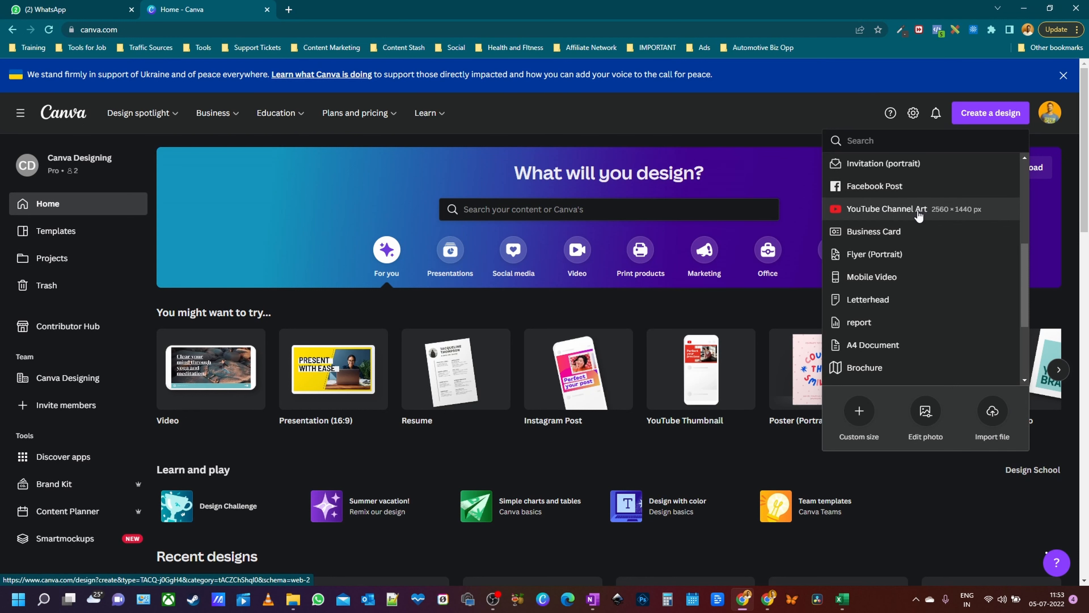
pyautogui.click(917, 210)
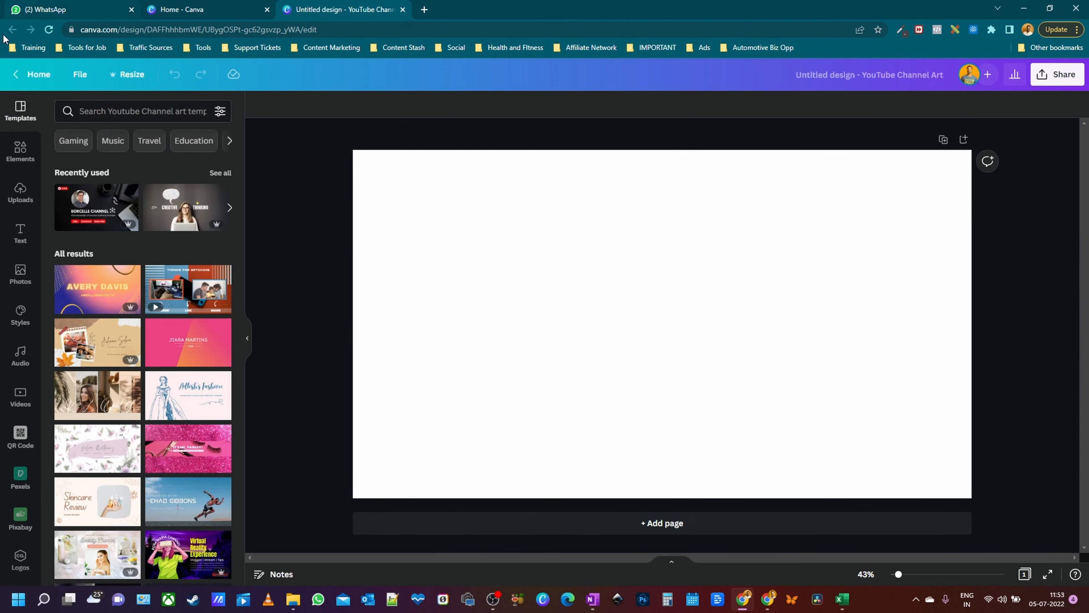
# - Apply the Creative Thinking template, with a woman at a laptop, from Recently used
pyautogui.scroll(-4, 141, 145)
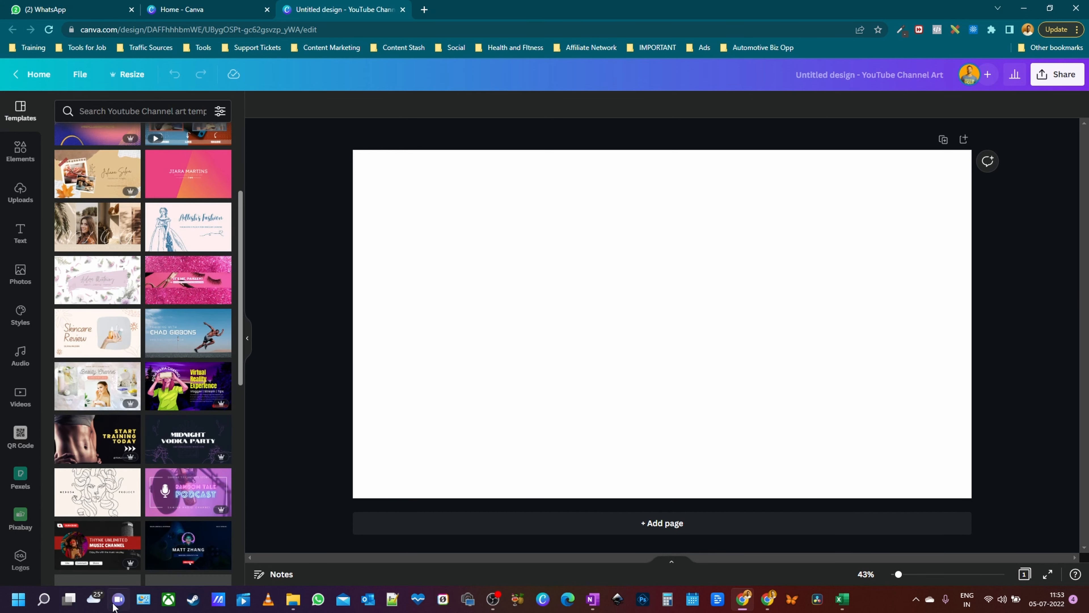
pyautogui.scroll(-8, 165, 246)
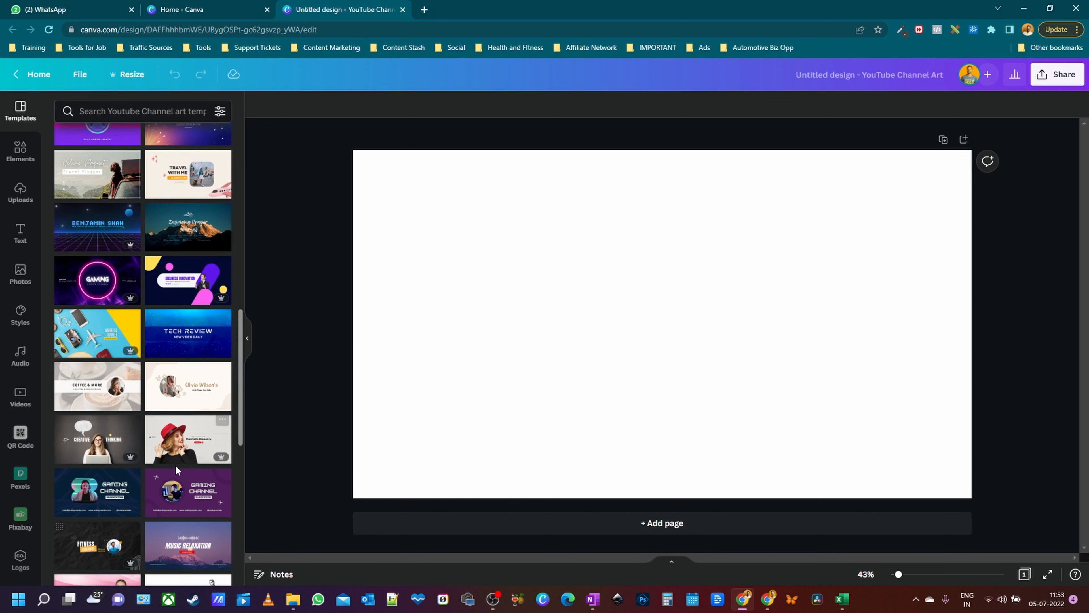
pyautogui.scroll(8, 177, 471)
pyautogui.scroll(4, 177, 470)
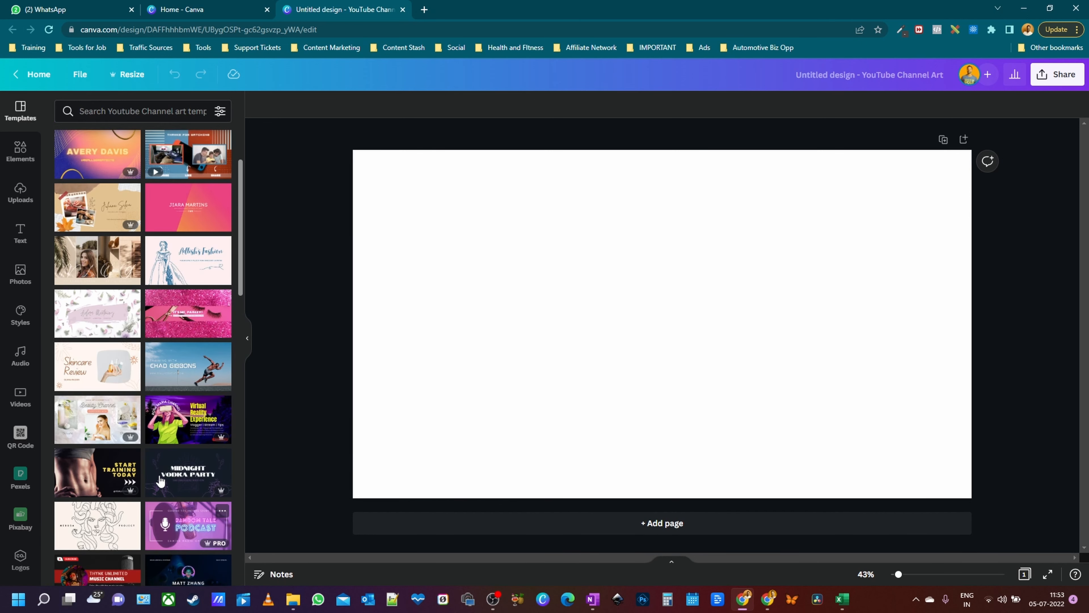
pyautogui.scroll(4, 237, 300)
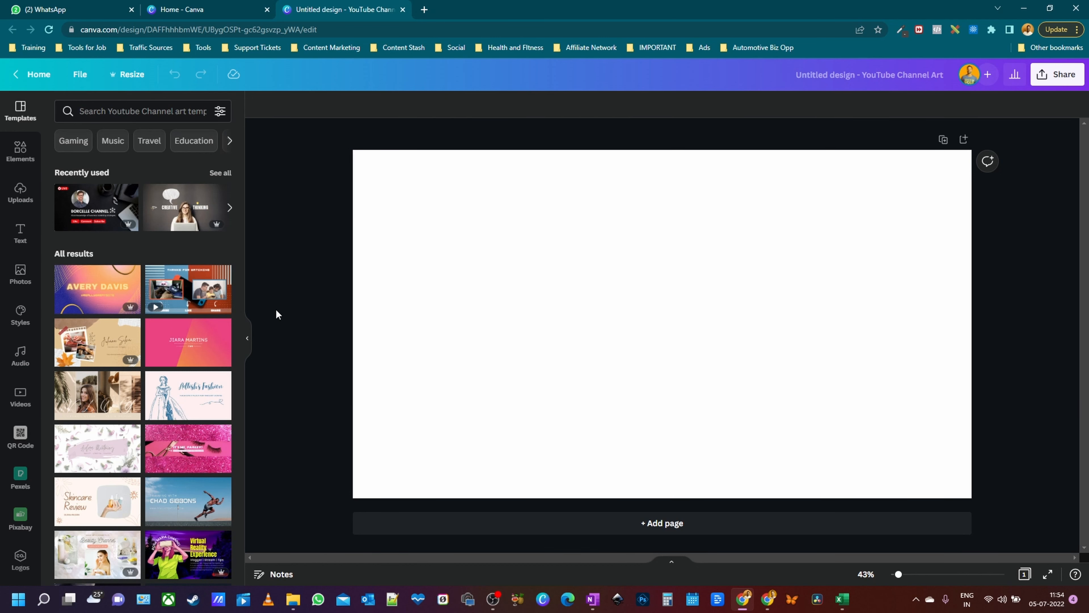
pyautogui.click(179, 210)
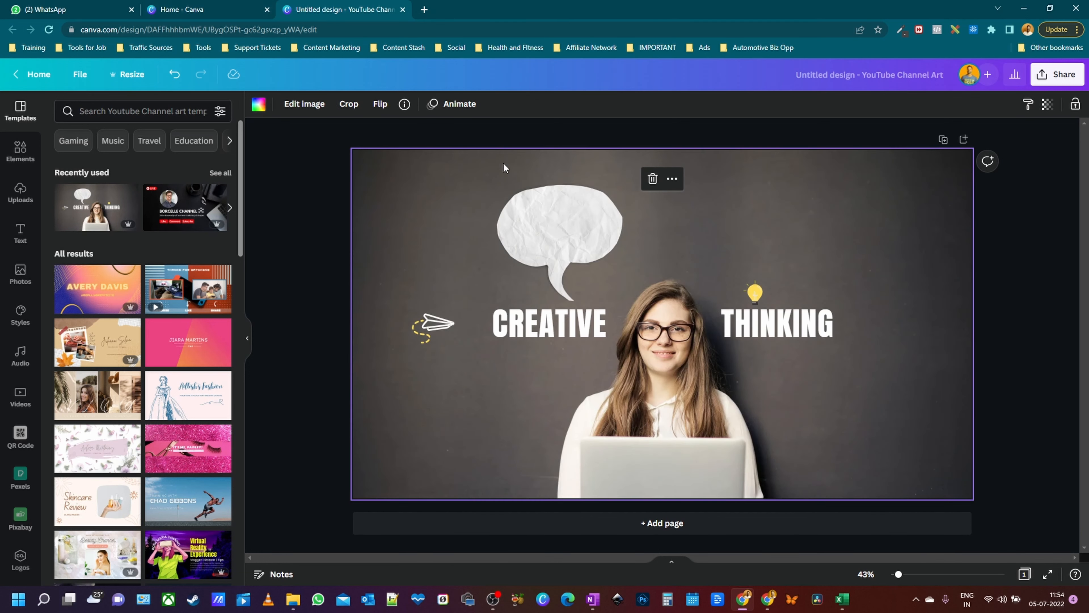
# - Duplicate the page, then delete the speech bubble, words, icons and photo from Page 2
pyautogui.click(944, 140)
pyautogui.moveTo(321, 162); pyautogui.dragTo(851, 470)
pyautogui.press('Delete')
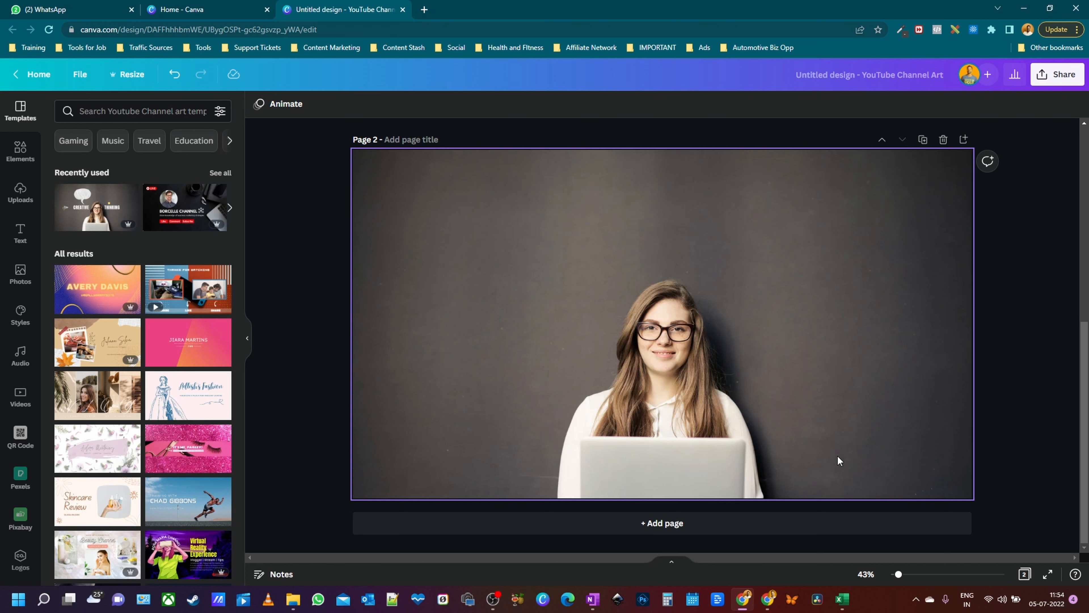
pyautogui.rightClick(838, 459)
pyautogui.click(905, 442)
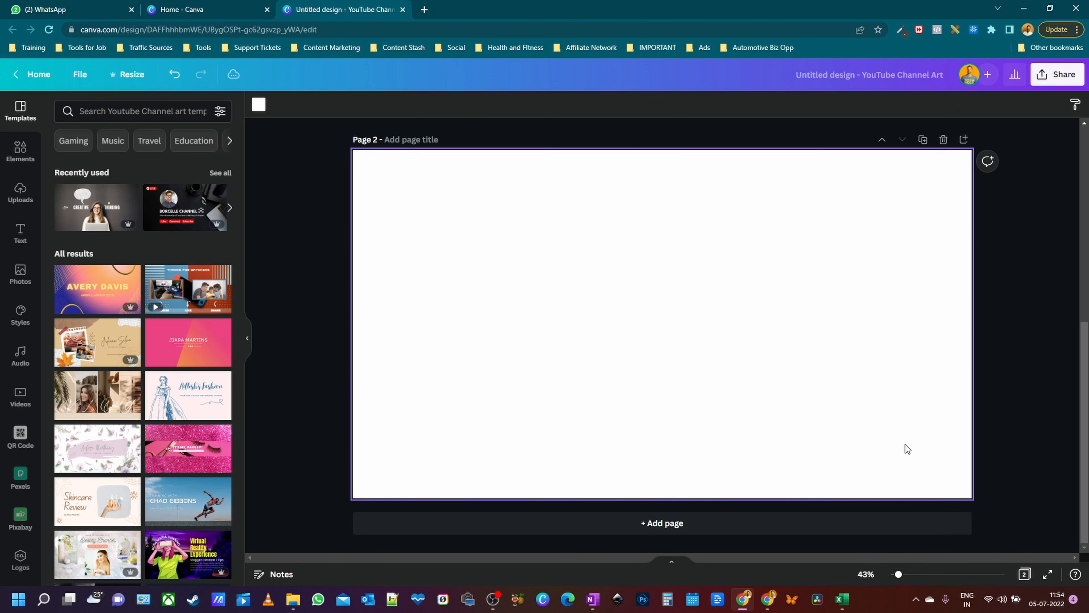
pyautogui.scroll(6, 725, 281)
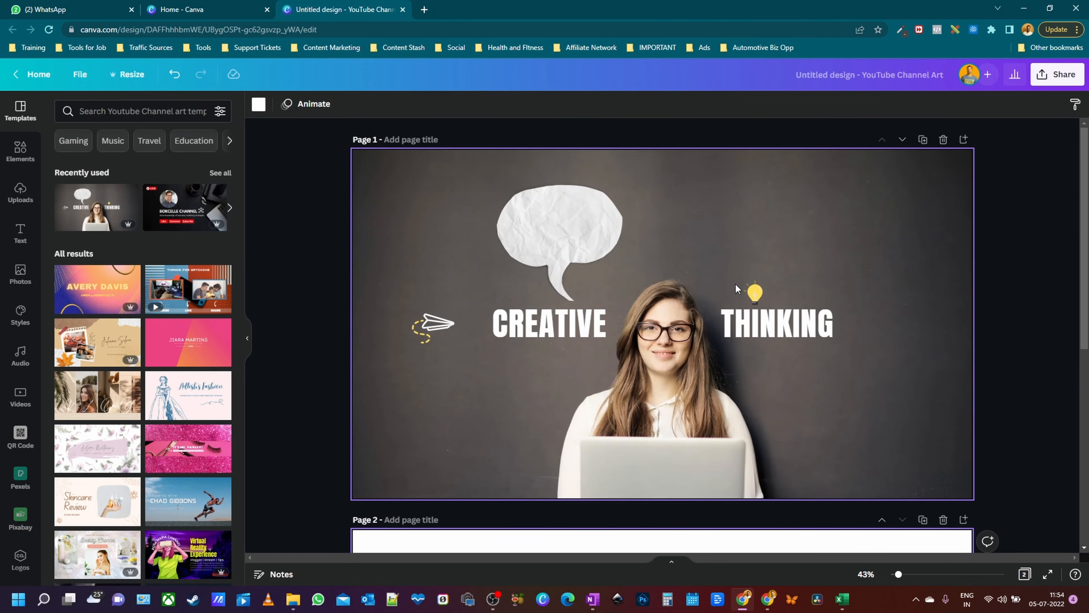
pyautogui.click(425, 10)
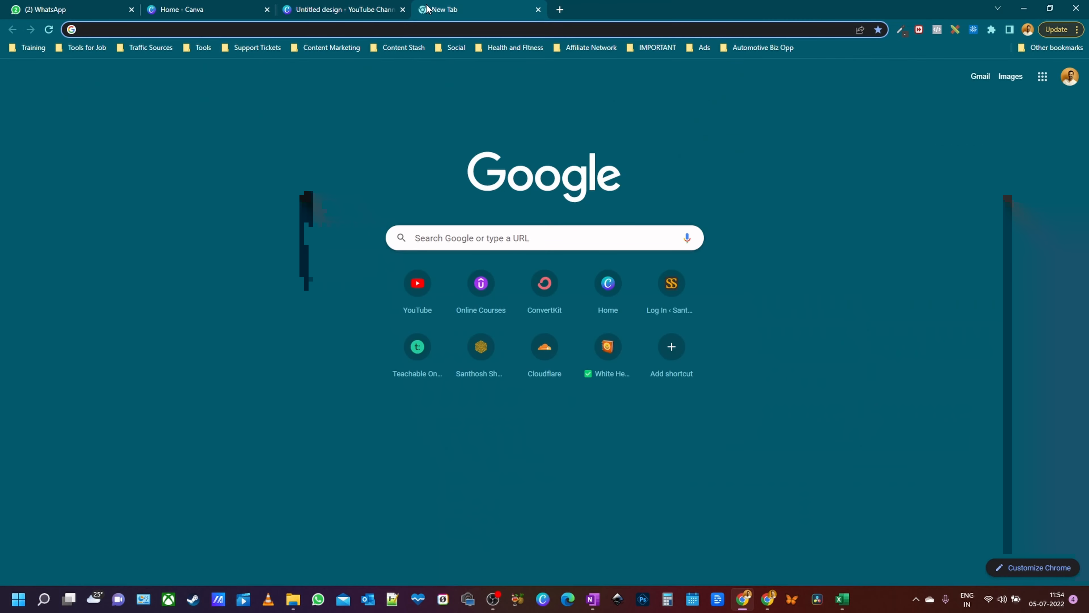
# - Go to youtube.com, enter YouTube Studio from the account menu and open Customisation
pyautogui.write('youtub')
pyautogui.press('Return')
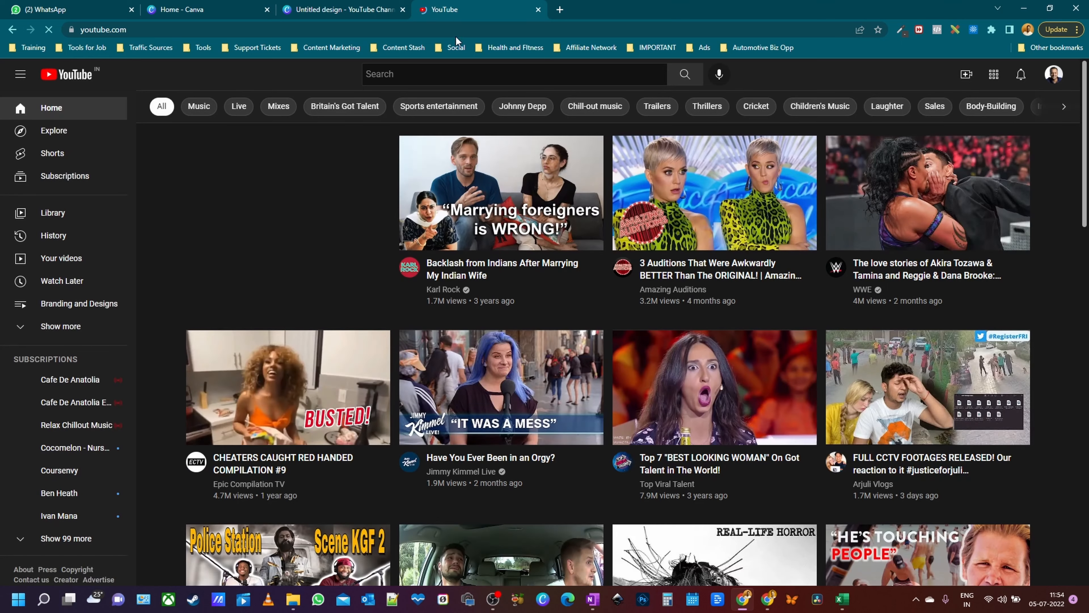
pyautogui.click(1054, 76)
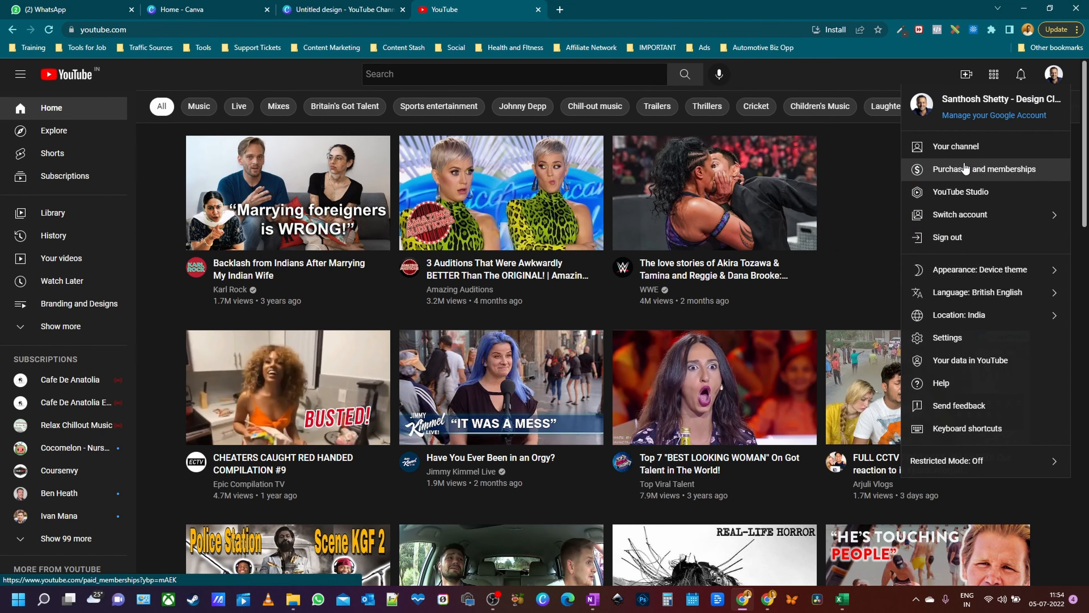
pyautogui.click(965, 192)
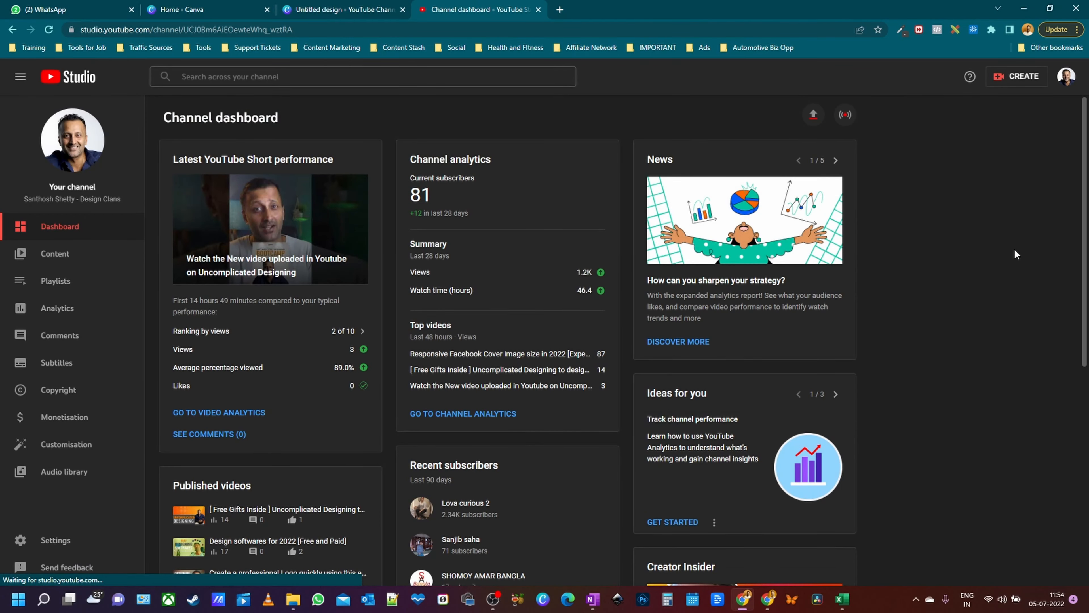
pyautogui.scroll(-5, 530, 287)
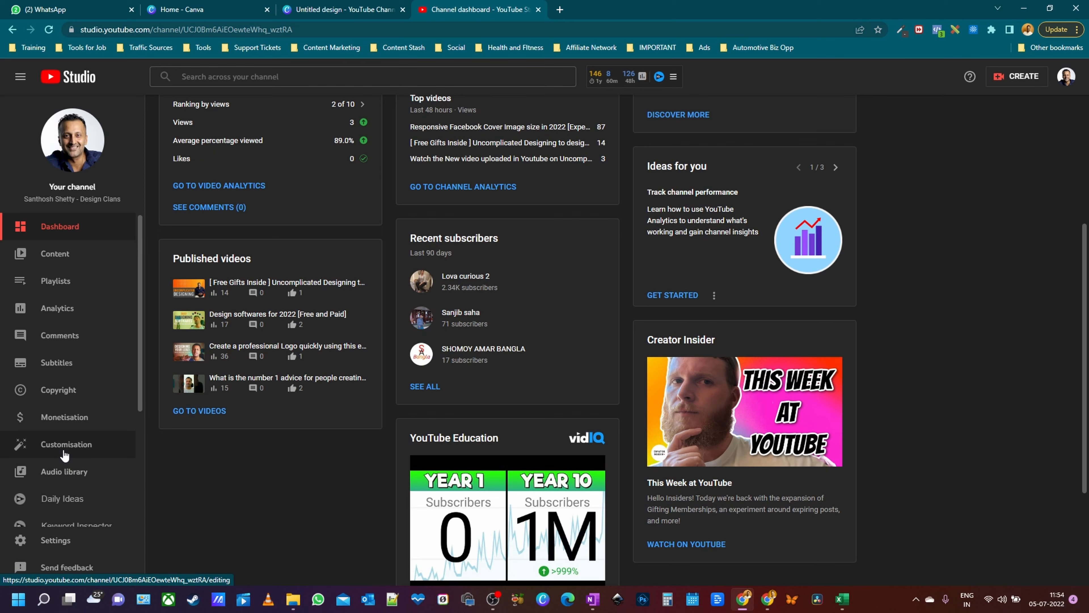
pyautogui.click(64, 446)
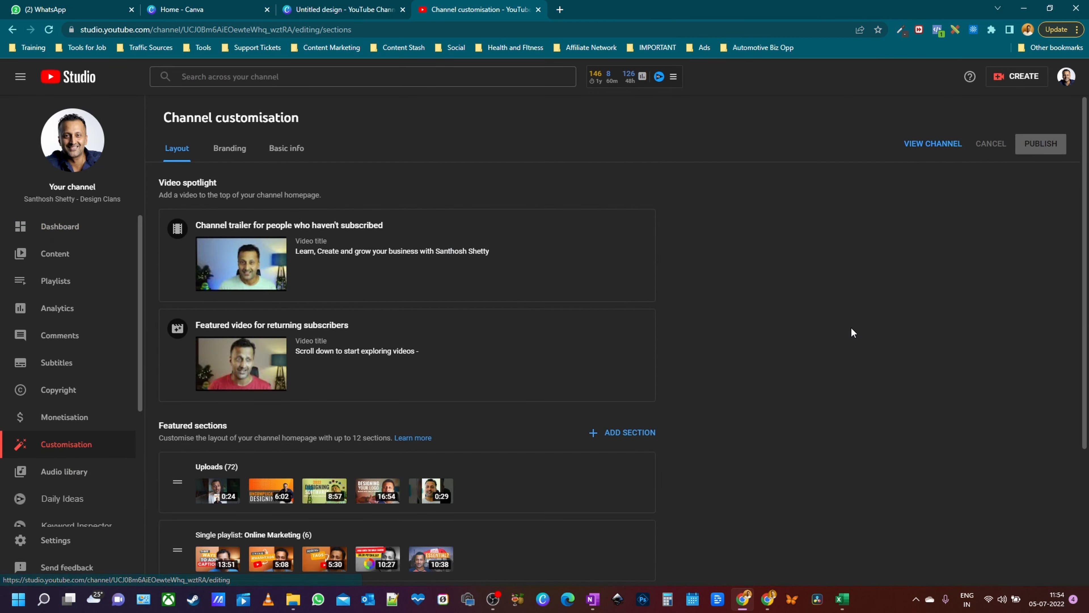
# - On the Branding tab, highlight the 2048 x 1152 banner recommendation and choose to change the banner image
pyautogui.scroll(-4, 1008, 414)
pyautogui.scroll(4, 541, 386)
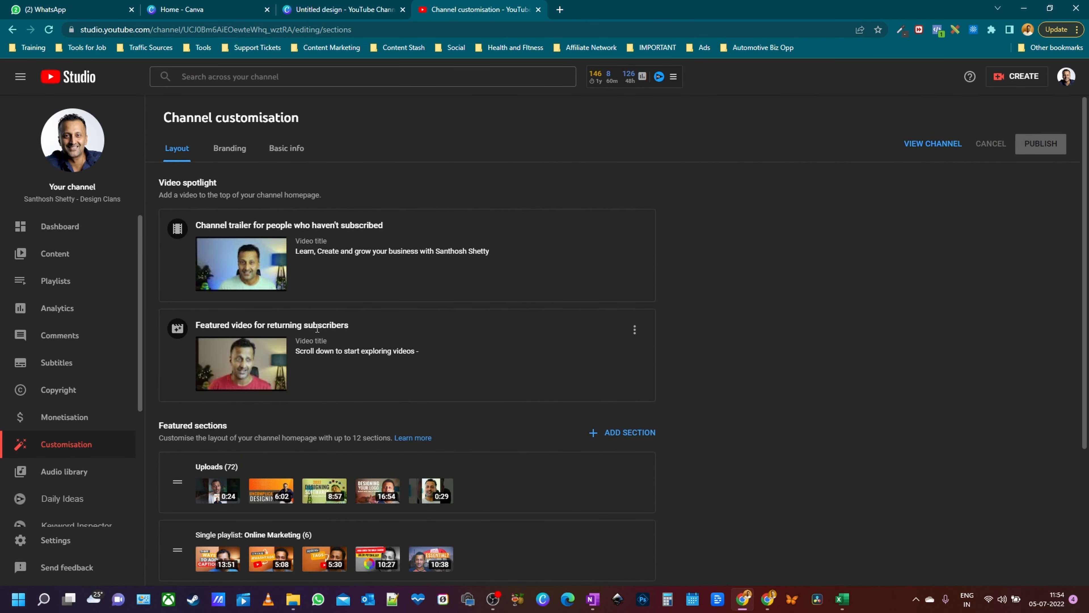
pyautogui.click(230, 150)
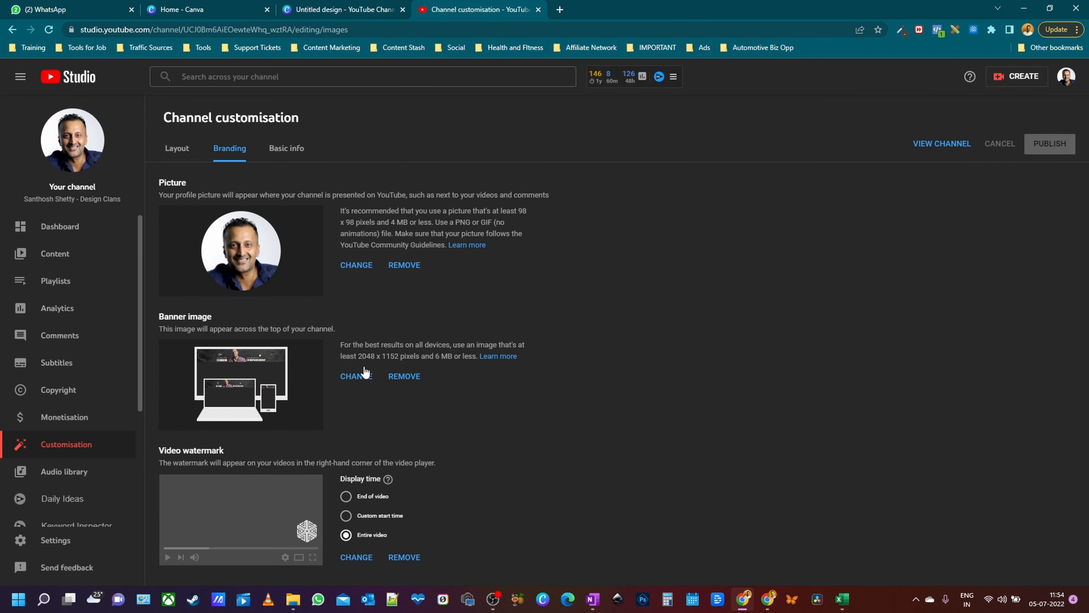
pyautogui.moveTo(357, 358); pyautogui.dragTo(401, 357)
pyautogui.moveTo(339, 346); pyautogui.dragTo(529, 345)
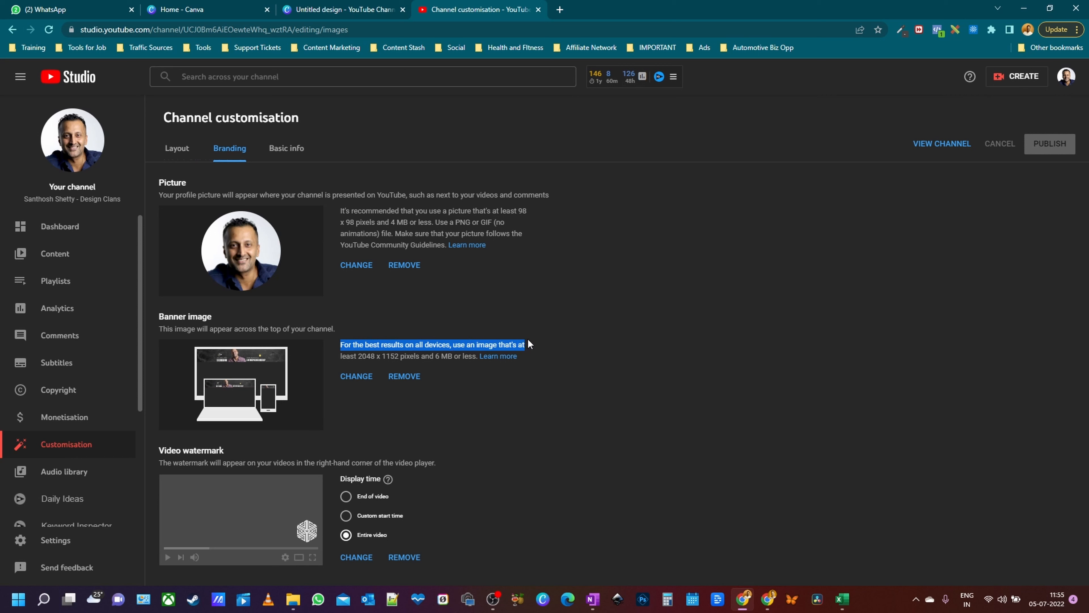
pyautogui.click(370, 356)
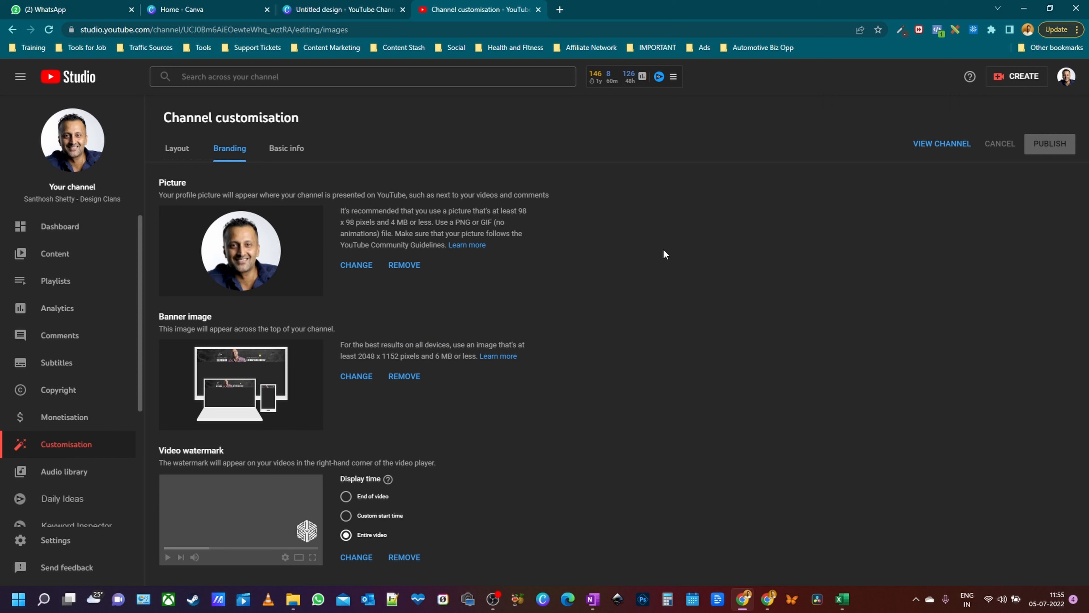
pyautogui.click(358, 376)
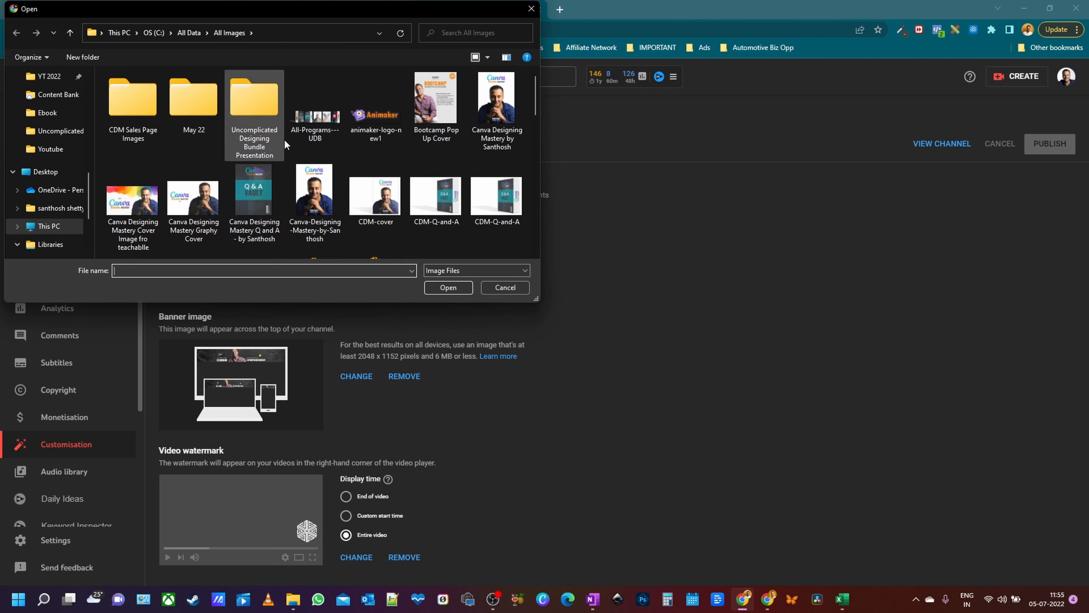
# - Preview Youtube Channel Art (4) from Downloads against the banner crop areas, then cancel it
pyautogui.scroll(-5, 285, 146)
pyautogui.scroll(-3, 433, 138)
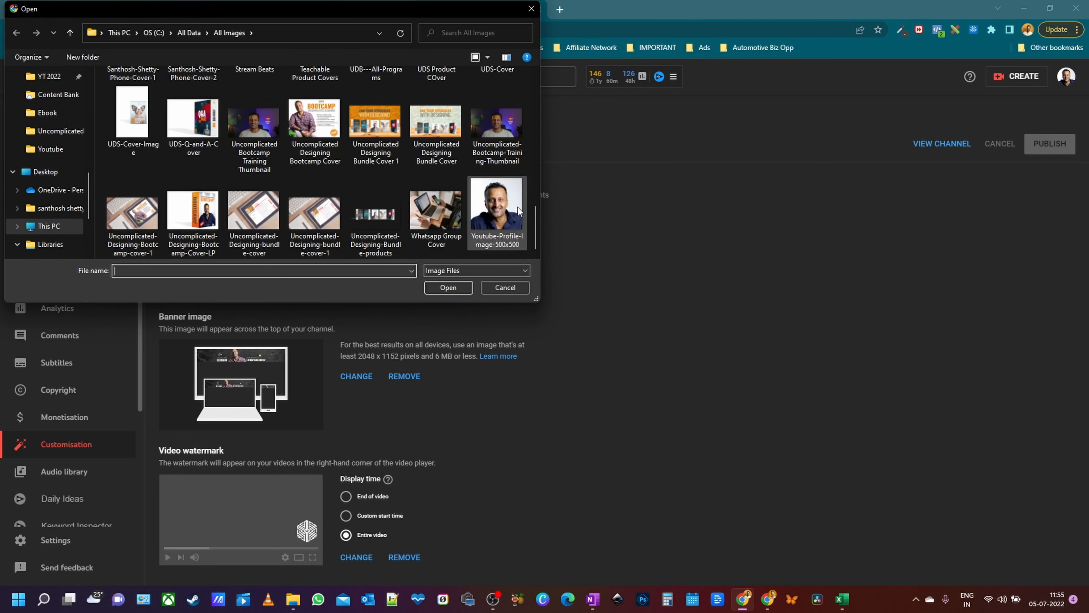
pyautogui.scroll(10, 47, 167)
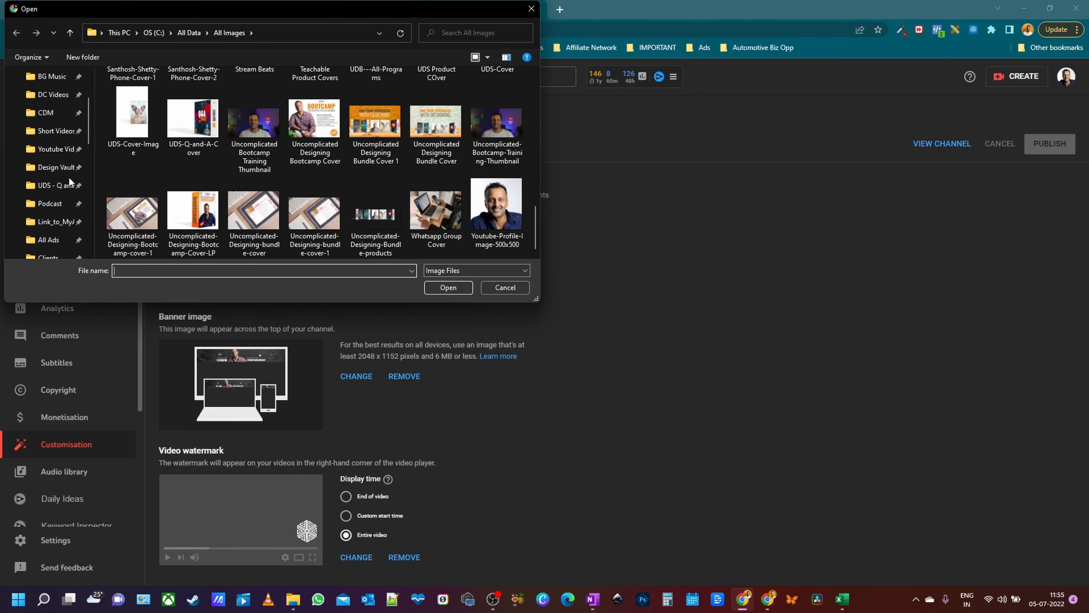
pyautogui.click(57, 115)
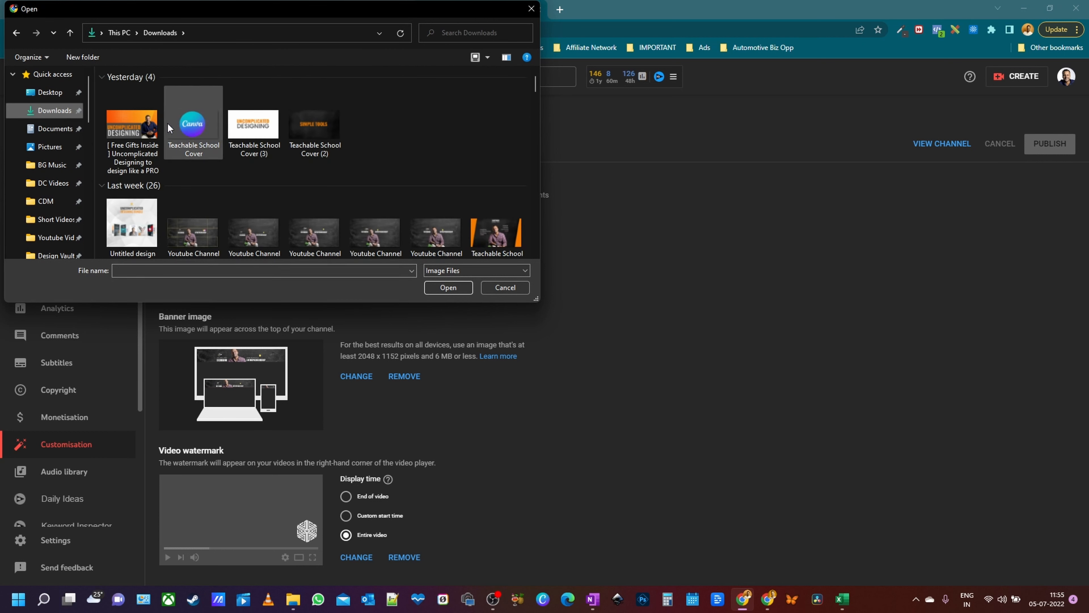
pyautogui.scroll(-2, 424, 131)
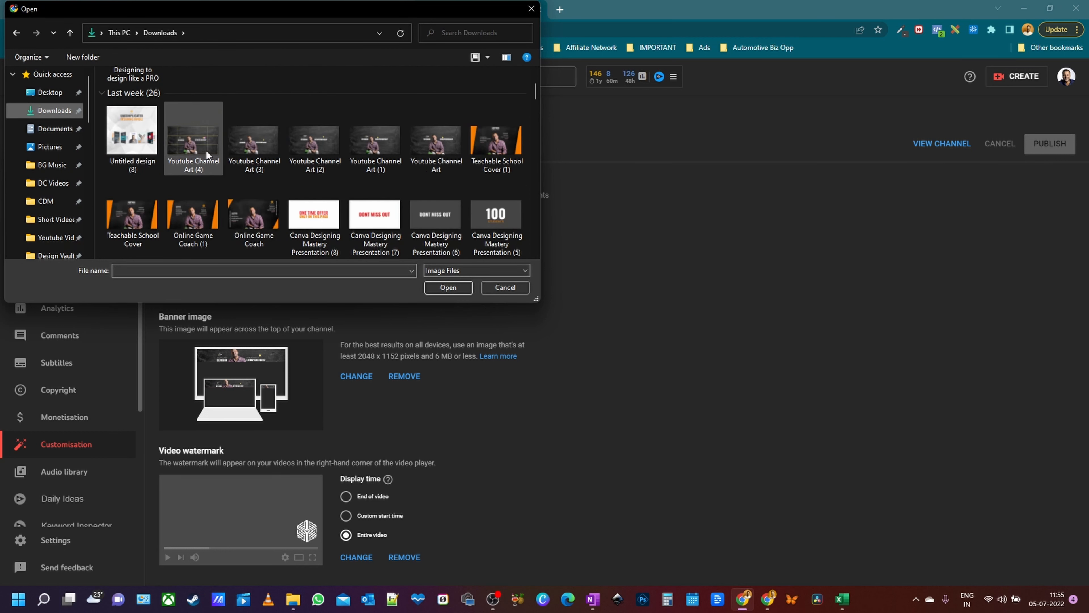
pyautogui.click(193, 151)
pyautogui.click(448, 287)
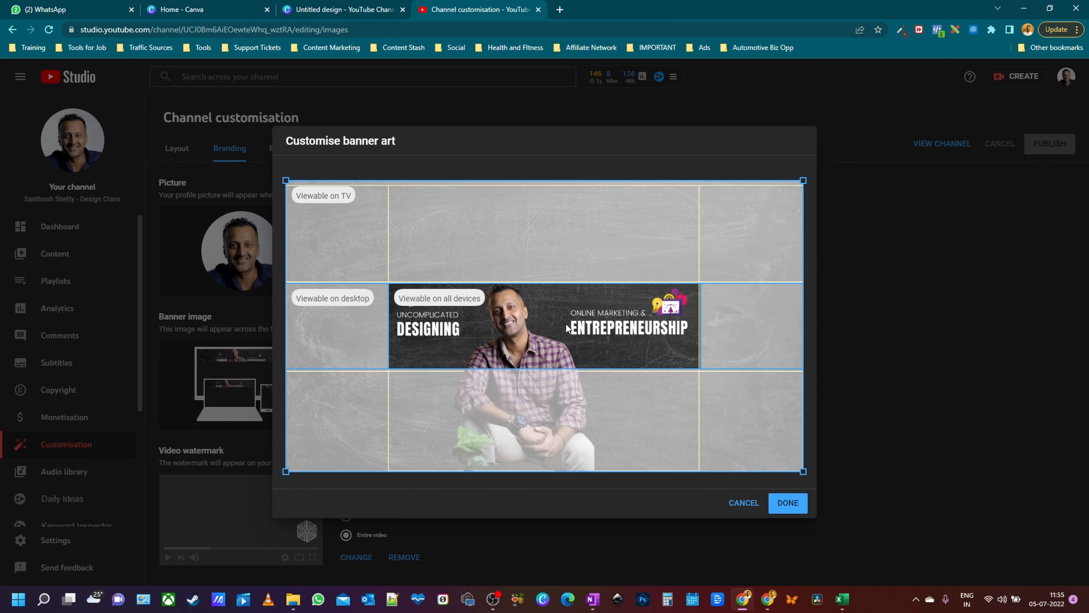
pyautogui.click(744, 503)
# - Switch back to the Canva Untitled design and scroll down to the blank Page 2
pyautogui.click(358, 9)
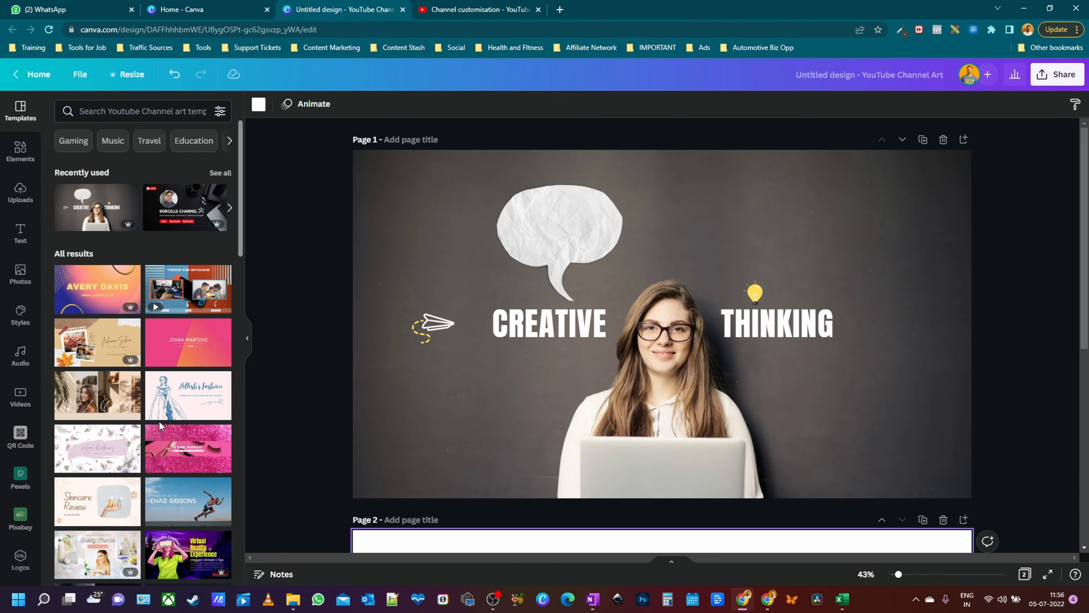
pyautogui.scroll(-5, 1014, 380)
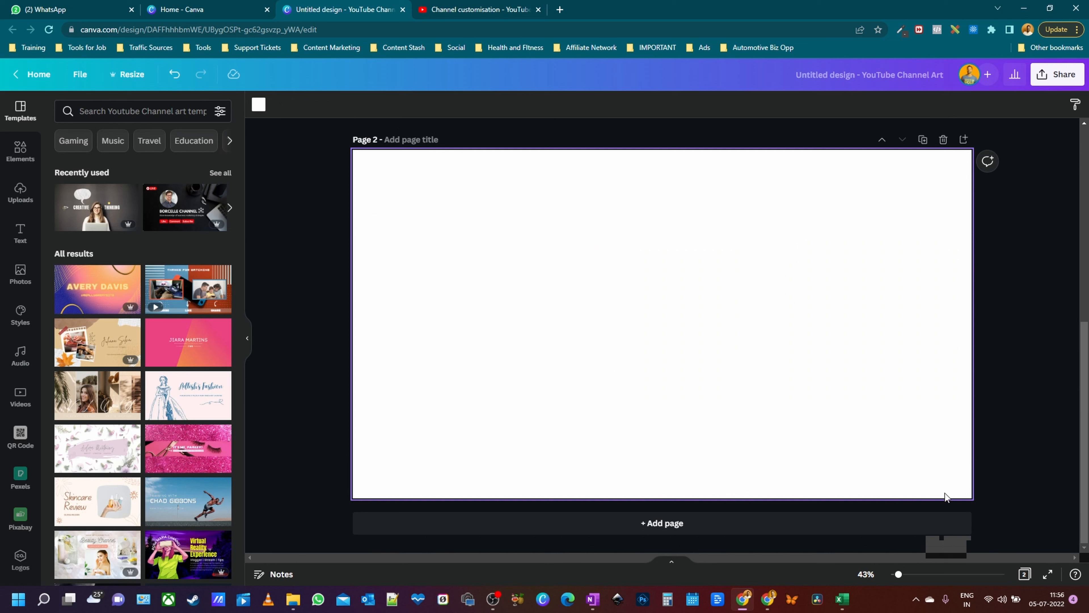
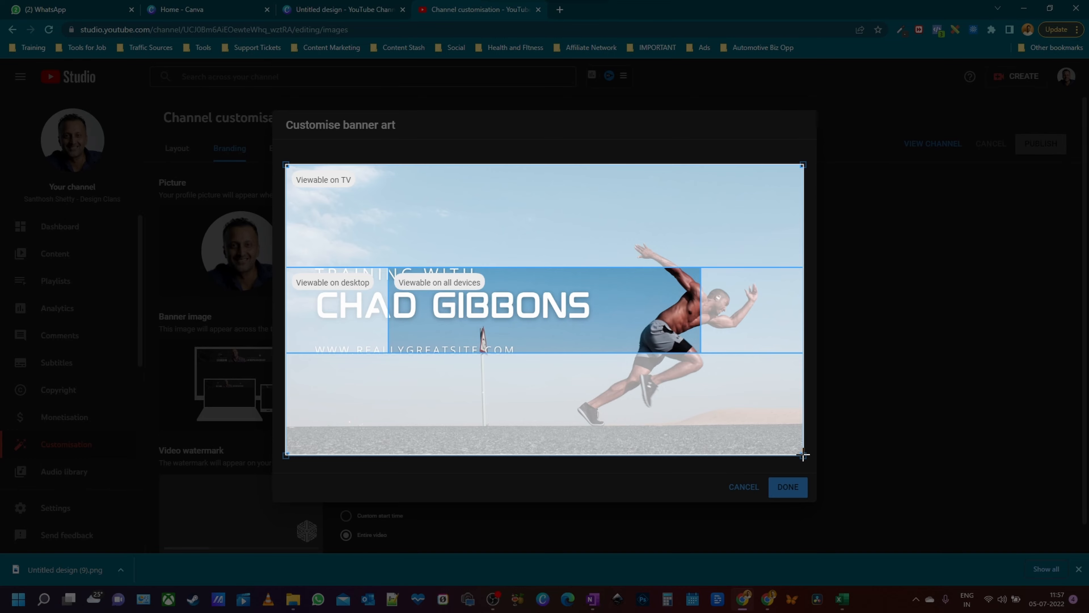
# - Snip YouTube Studio's banner crop preview, then go back to the Canva design and deselect
pyautogui.moveTo(804, 454); pyautogui.dragTo(804, 453)
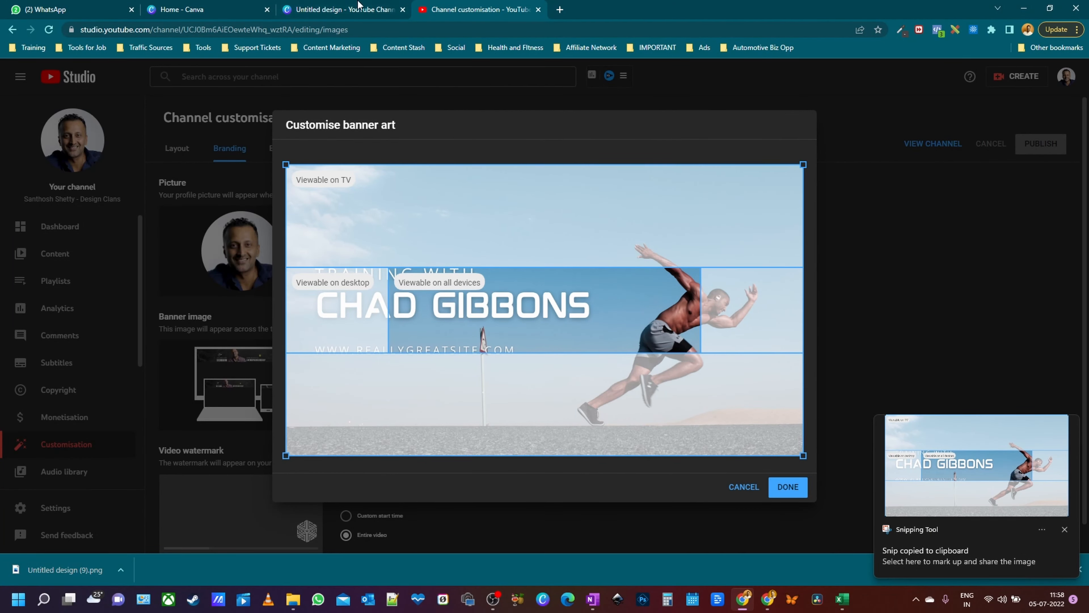
pyautogui.click(343, 9)
pyautogui.click(347, 273)
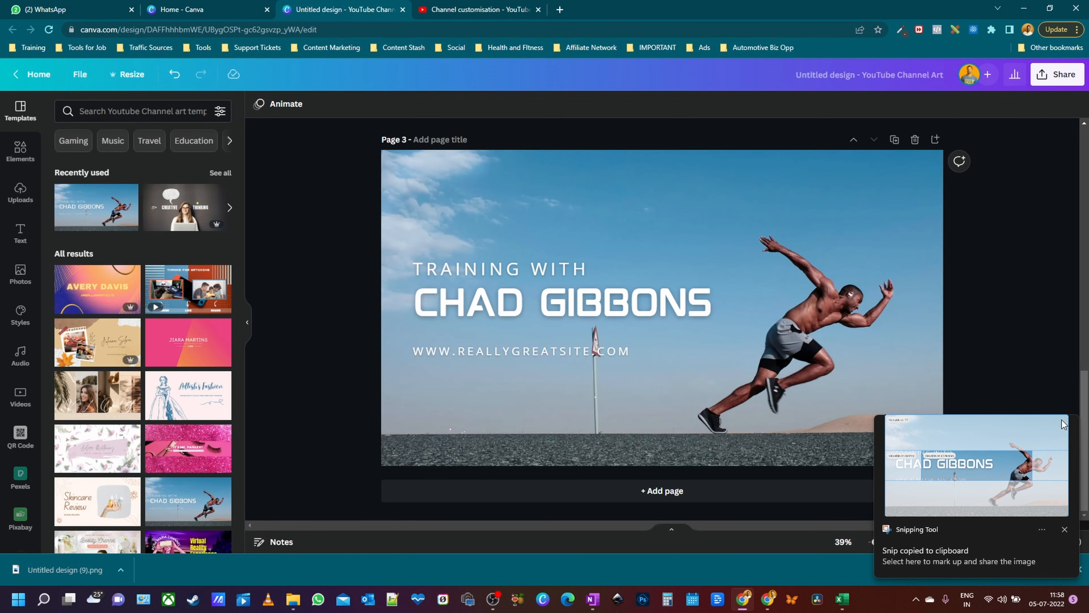
# - Duplicate the banner page into a new Page 4
pyautogui.click(1065, 530)
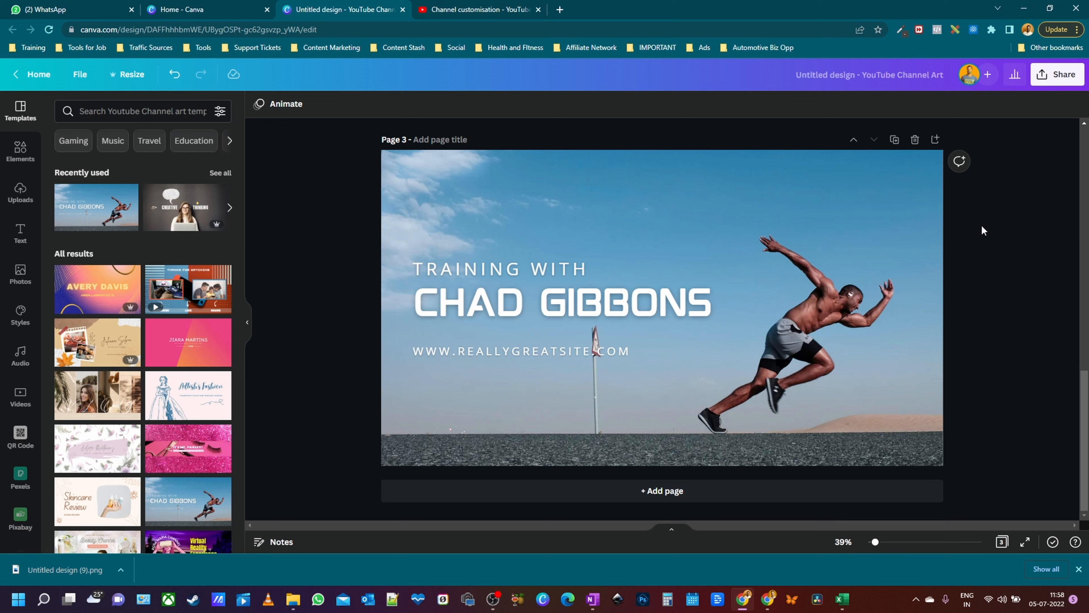
pyautogui.hotkey('ctrl', 'v')
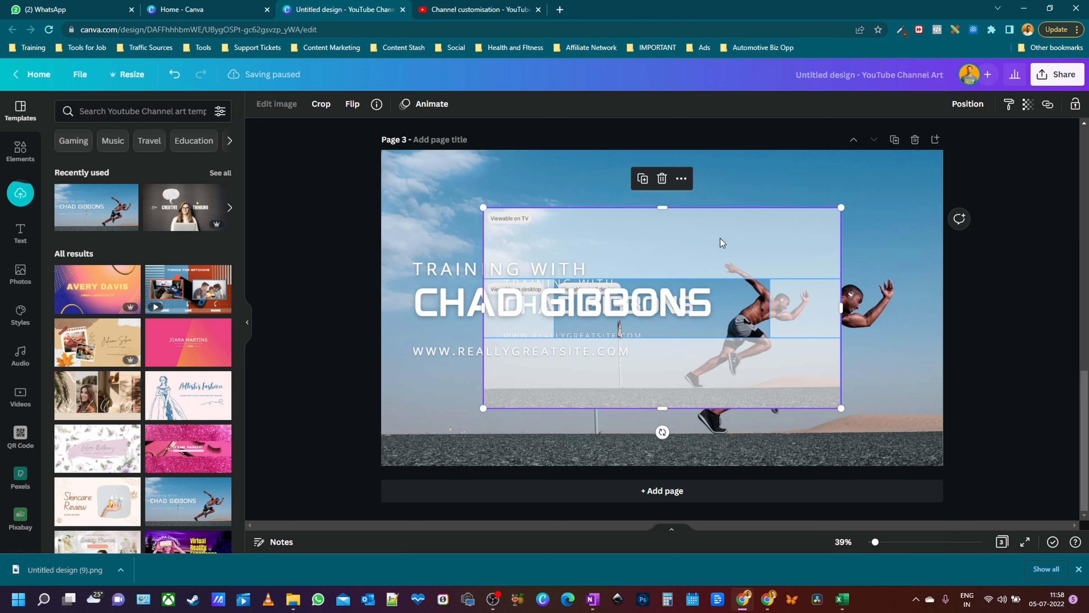
pyautogui.hotkey('ctrl', 'z')
pyautogui.click(894, 141)
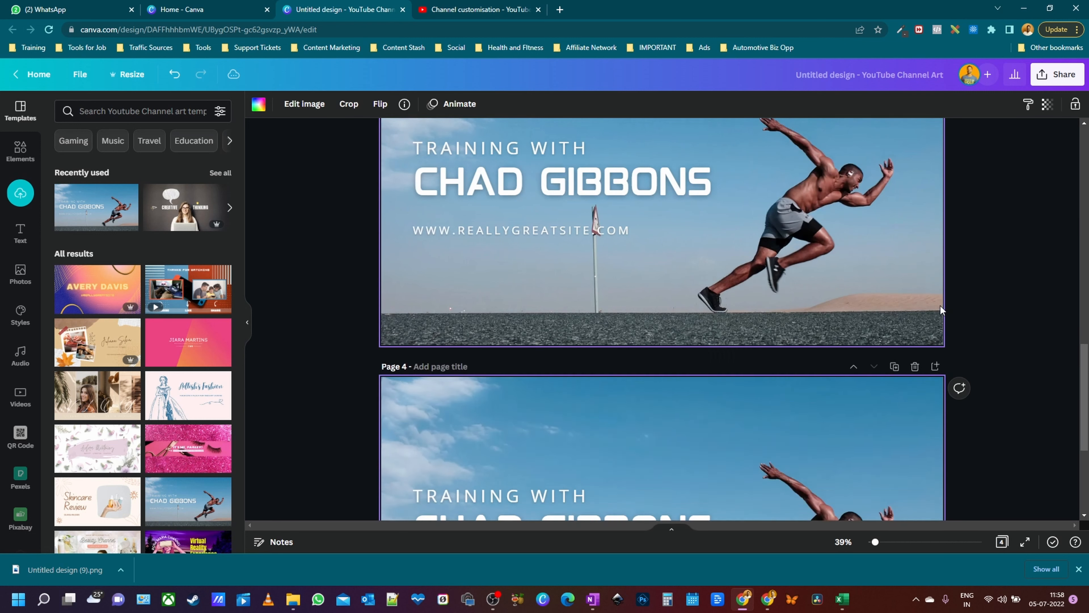
# - Delete Page 4's text and detached photo, then paste the banner-preview snip onto it
pyautogui.click(575, 232)
pyautogui.moveTo(290, 160); pyautogui.dragTo(992, 426)
pyautogui.press('Delete')
pyautogui.click(735, 202)
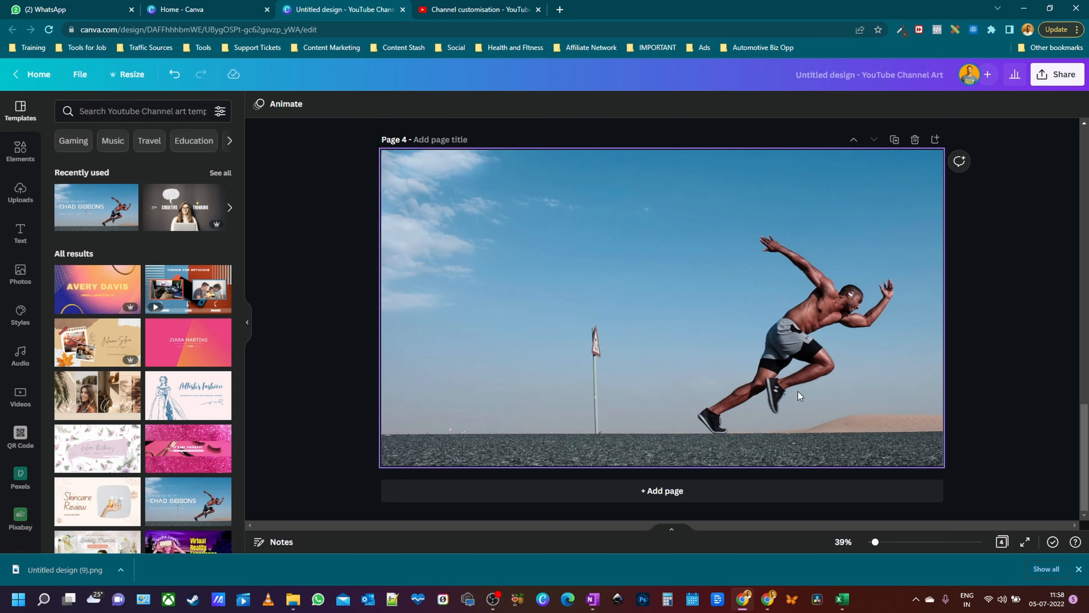
pyautogui.rightClick(735, 202)
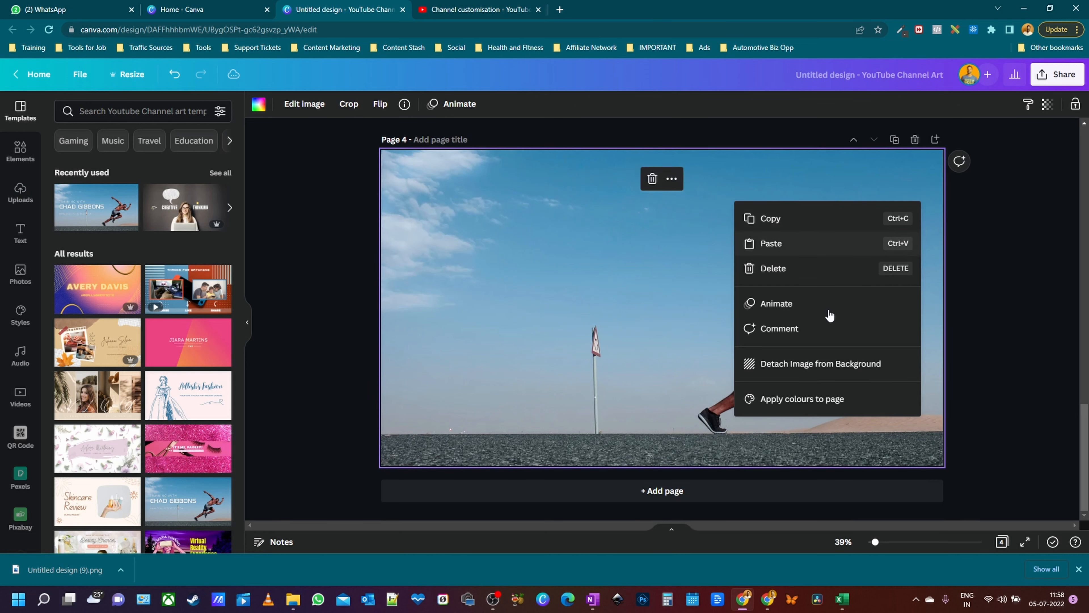
pyautogui.click(789, 363)
pyautogui.press('Delete')
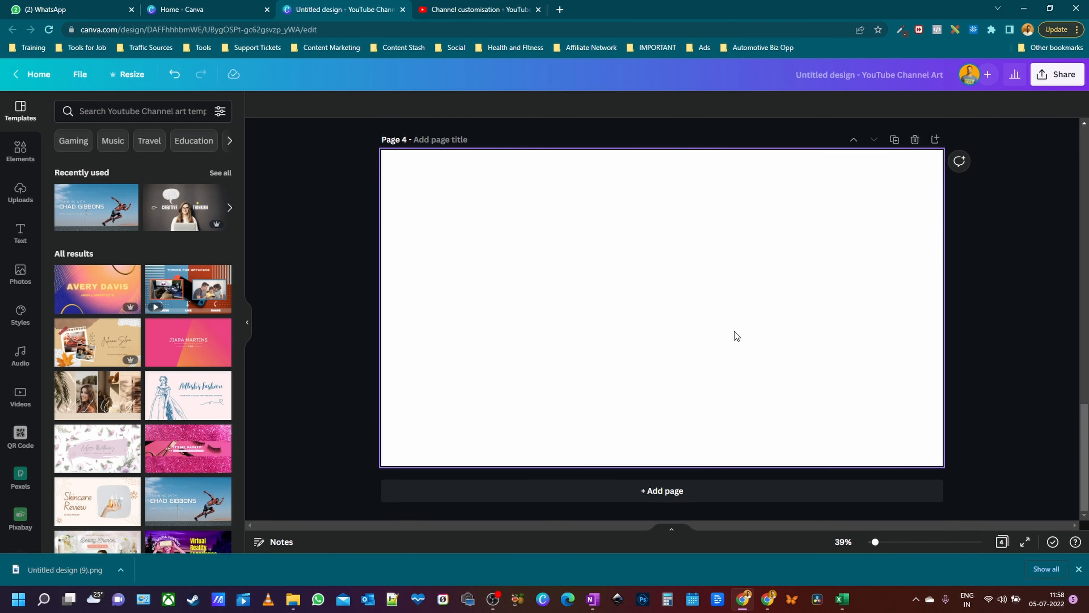
pyautogui.hotkey('ctrl', 'v')
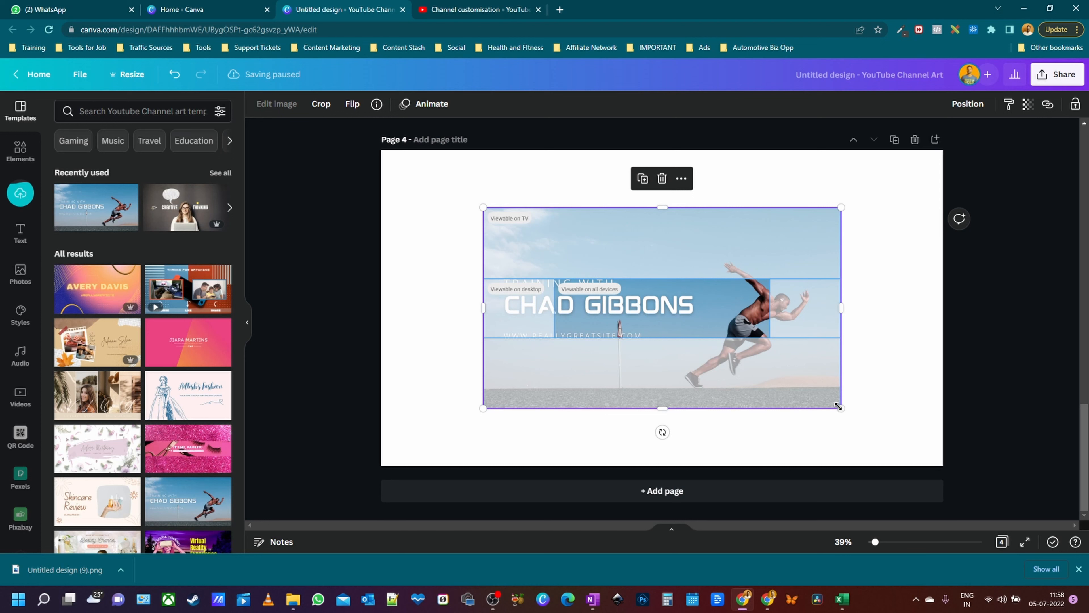
# - Enlarge the pasted snip to cover all of Page 4, lock it, and open Elements
pyautogui.moveTo(840, 408); pyautogui.dragTo(952, 454)
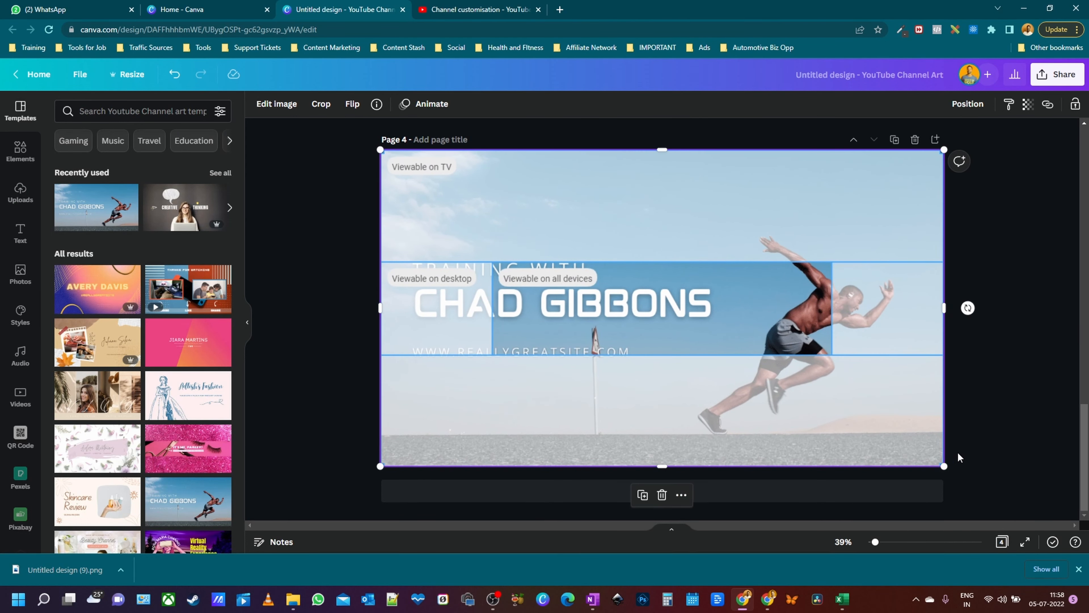
pyautogui.click(1076, 106)
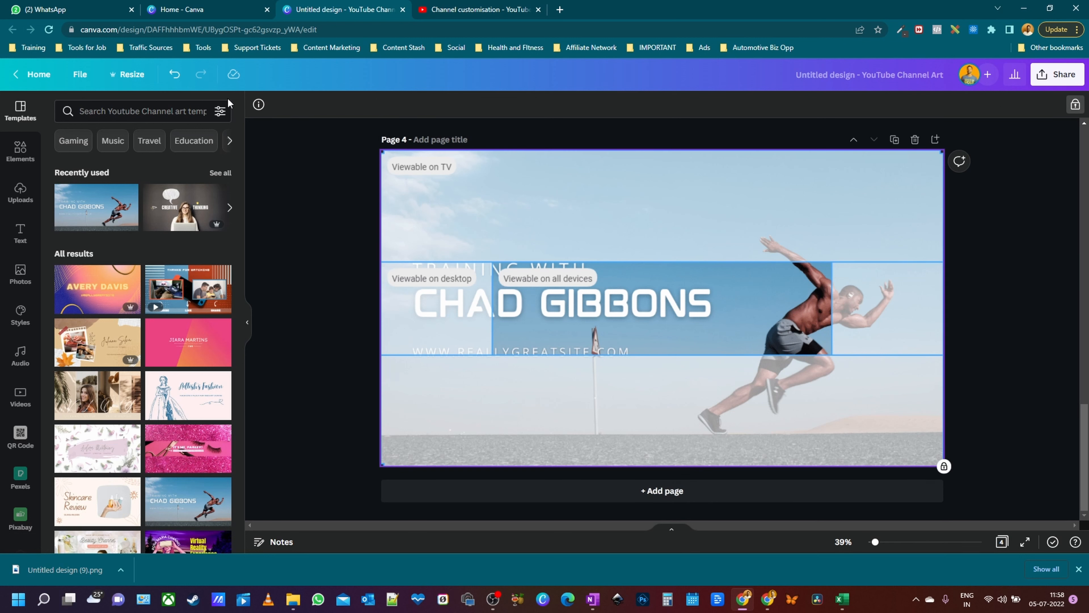
pyautogui.click(20, 150)
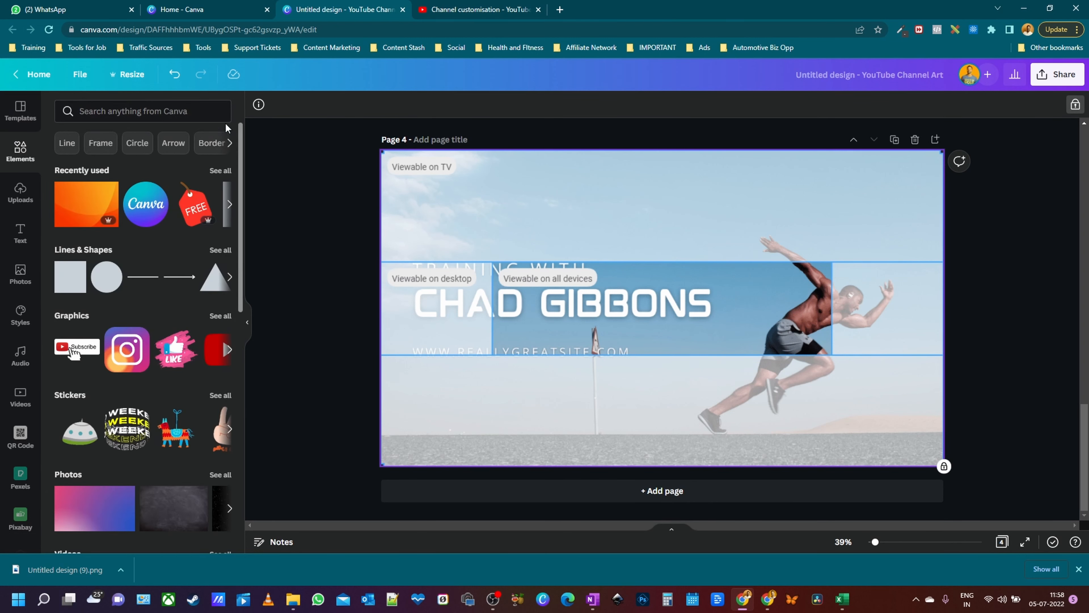
# - Stretch a dark square across Page 4's top and place a duplicate over the bottom
pyautogui.click(66, 289)
pyautogui.moveTo(663, 317); pyautogui.dragTo(431, 262)
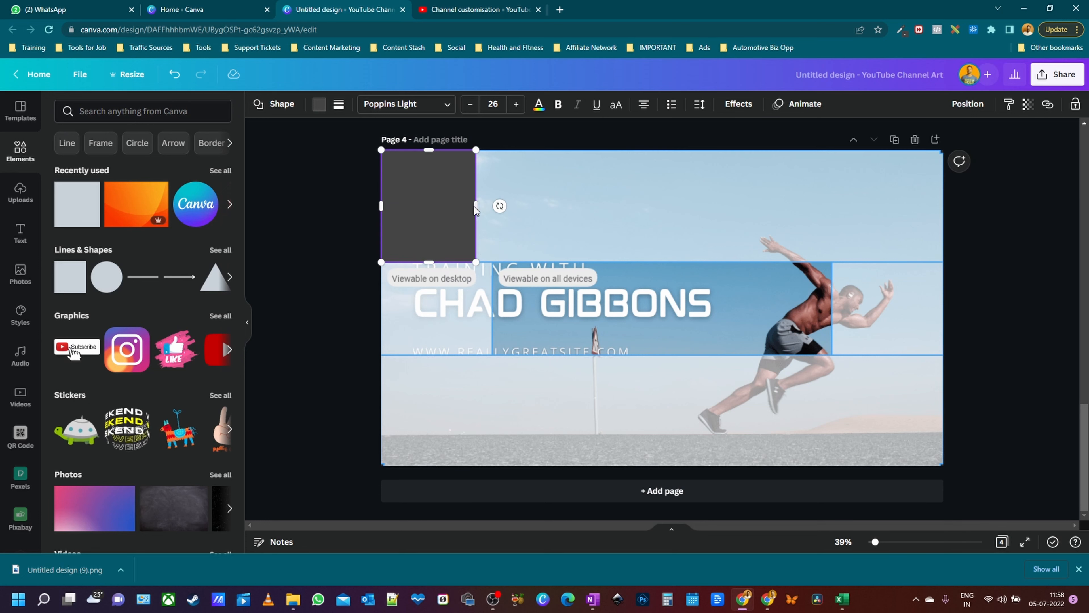
pyautogui.moveTo(476, 206); pyautogui.dragTo(948, 206)
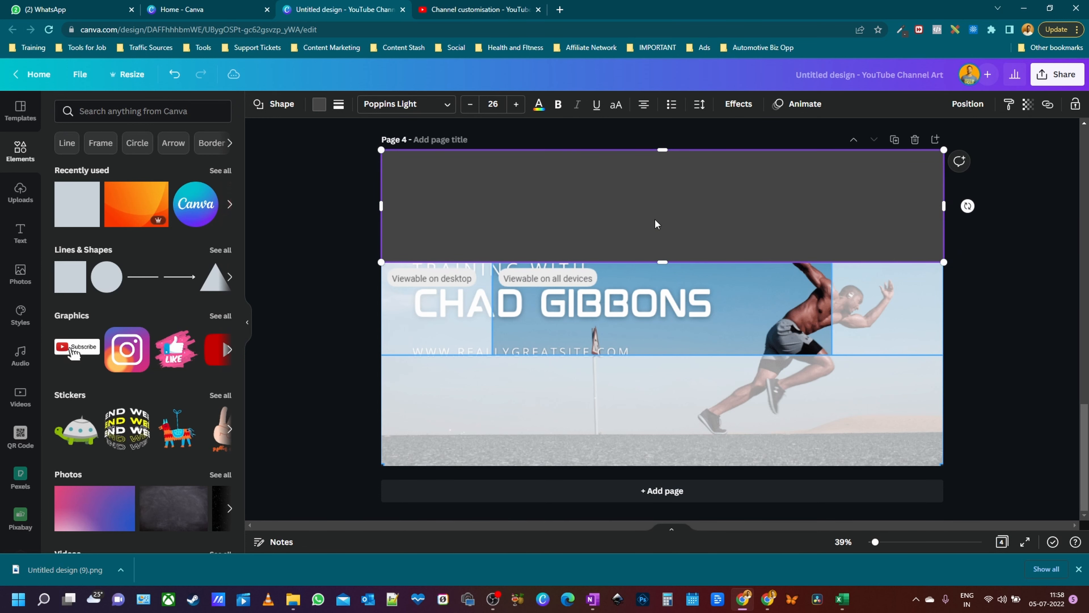
pyautogui.hotkey('ctrl', 'd')
pyautogui.moveTo(683, 226); pyautogui.dragTo(687, 405)
pyautogui.click(1008, 387)
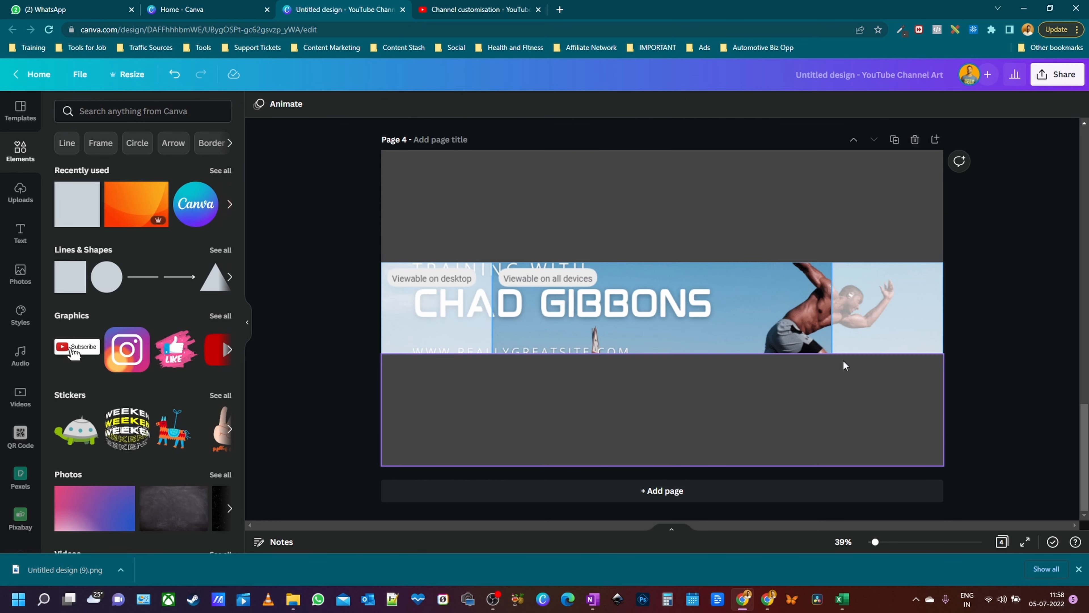
pyautogui.click(731, 233)
pyautogui.moveTo(730, 233); pyautogui.dragTo(676, 249)
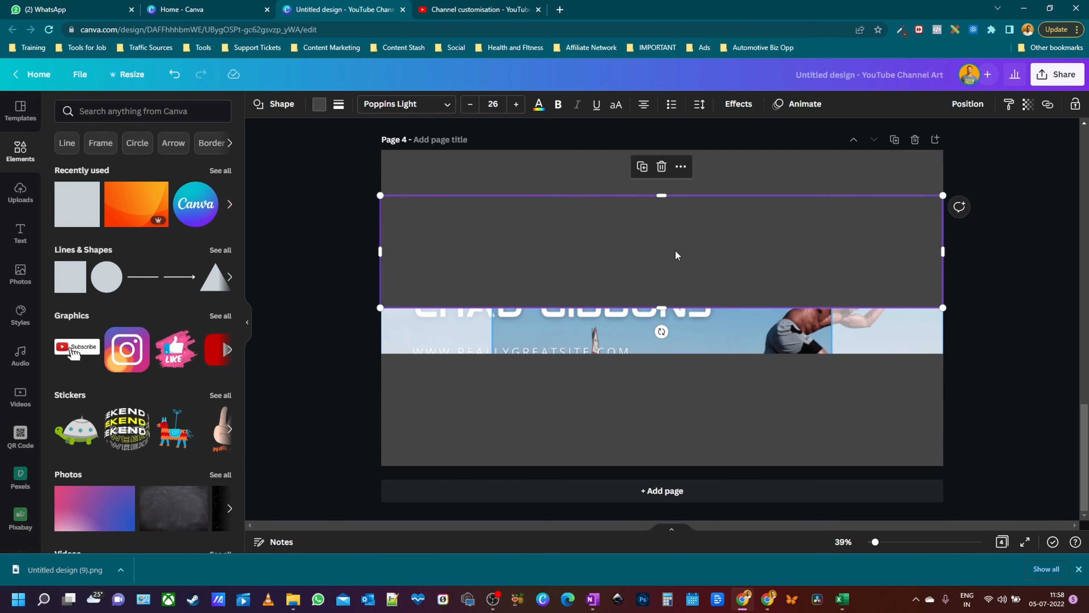
pyautogui.press('Escape')
pyautogui.click(534, 192)
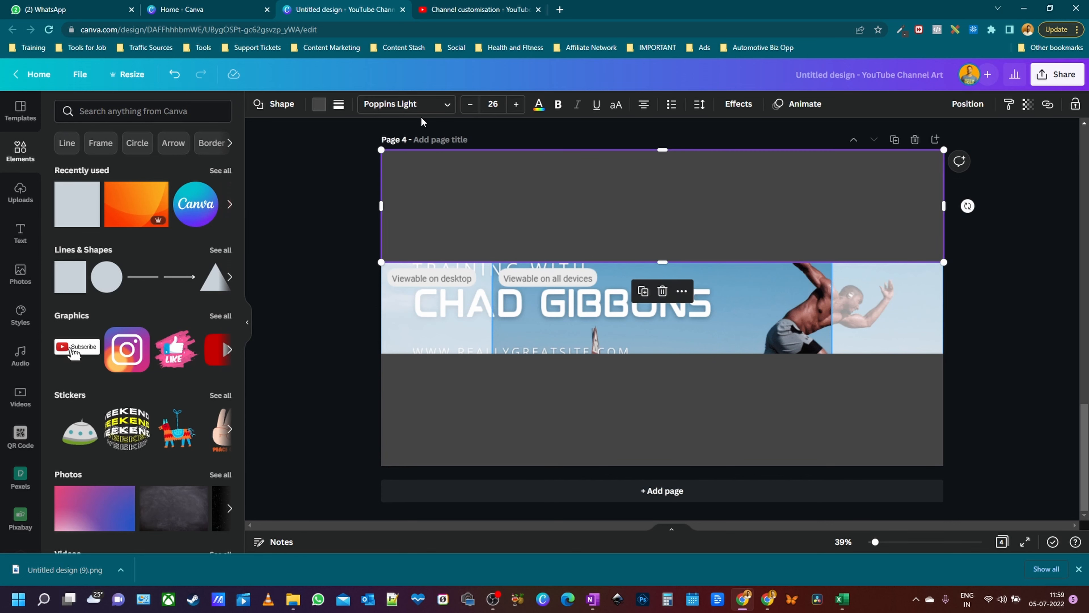
# - Give the top rectangle a solid border and a transparent fill
pyautogui.click(338, 105)
pyautogui.click(393, 139)
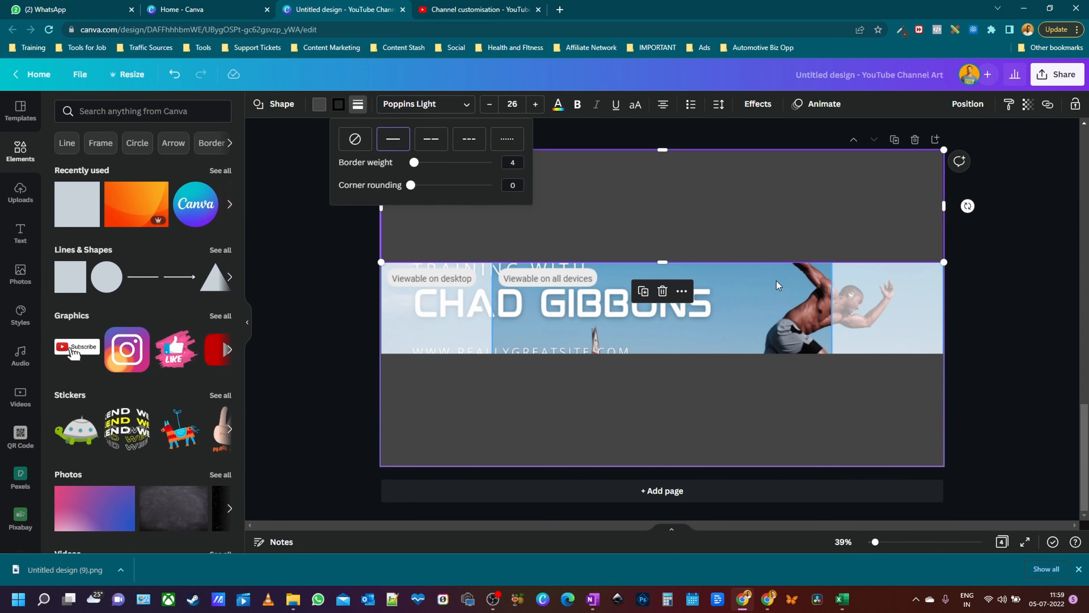
pyautogui.click(755, 201)
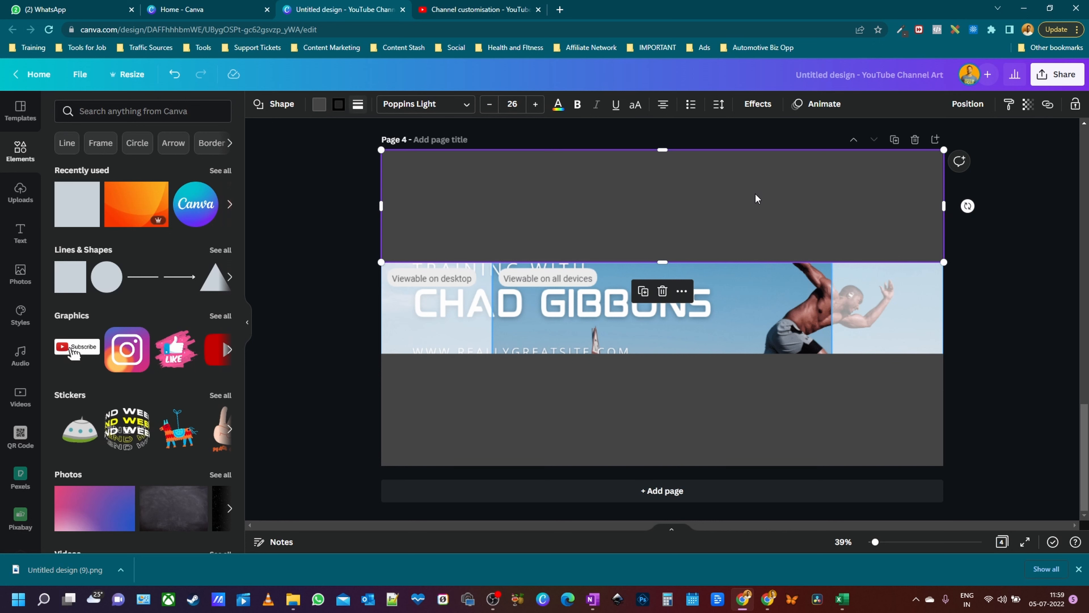
pyautogui.click(736, 196)
pyautogui.click(320, 105)
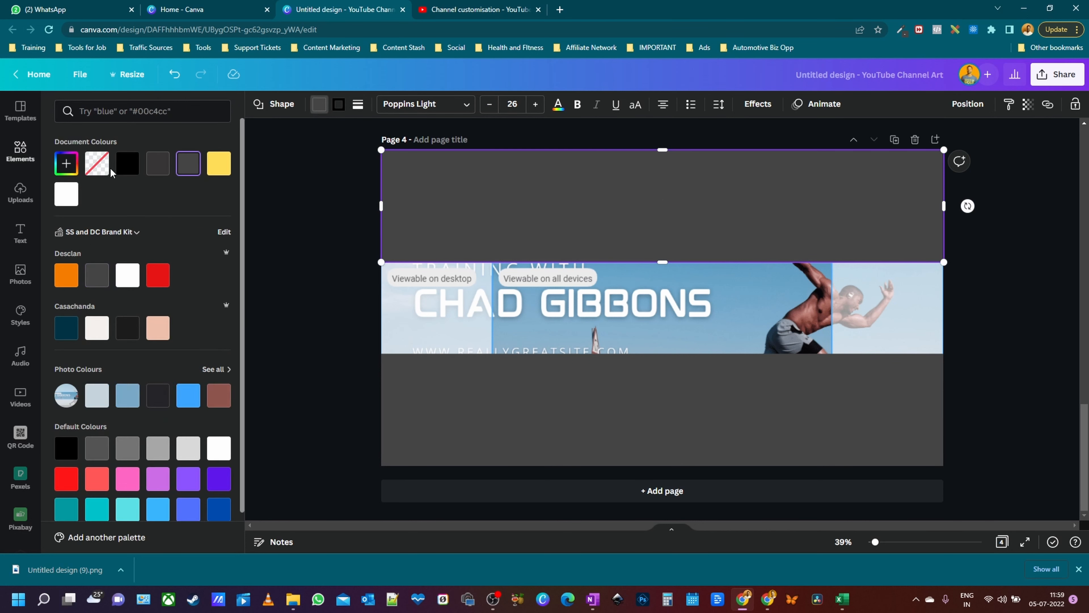
pyautogui.click(97, 163)
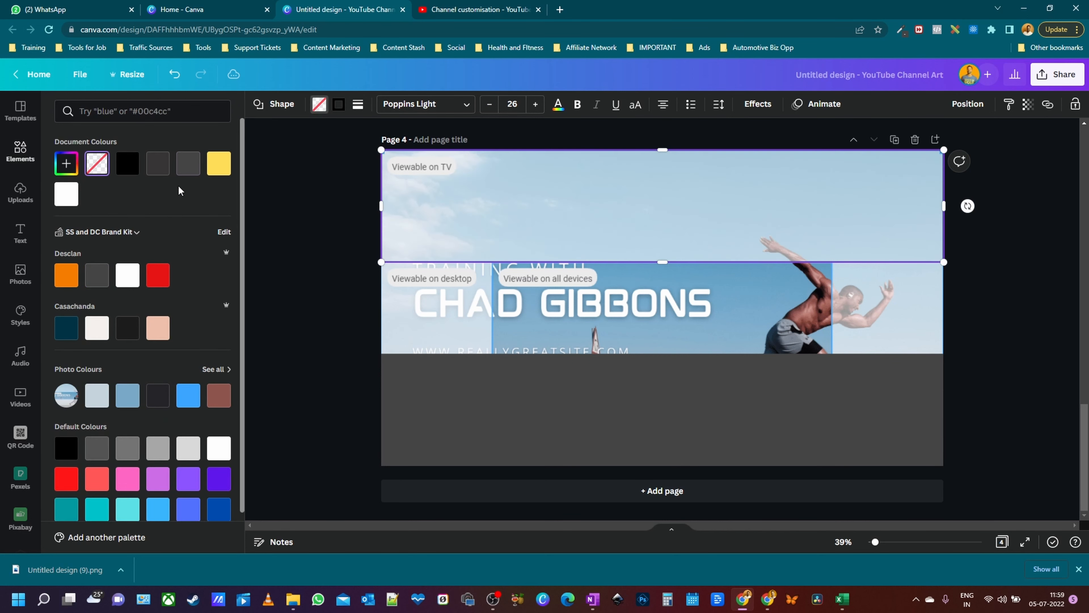
pyautogui.click(339, 105)
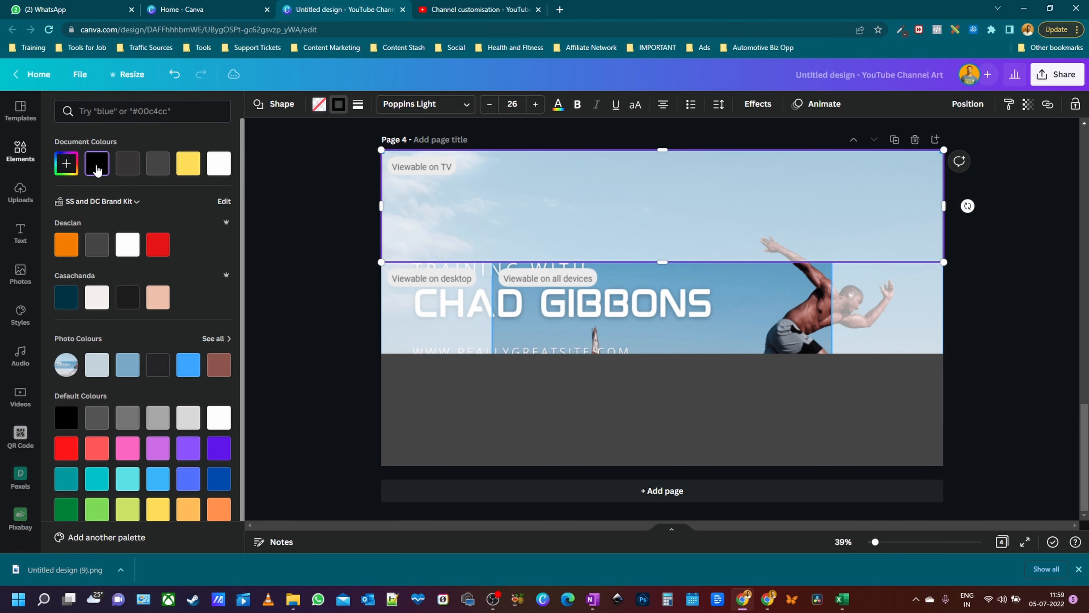
# - Make the lower rectangle transparent with a black weight-4 border and fit it to the middle band
pyautogui.click(672, 423)
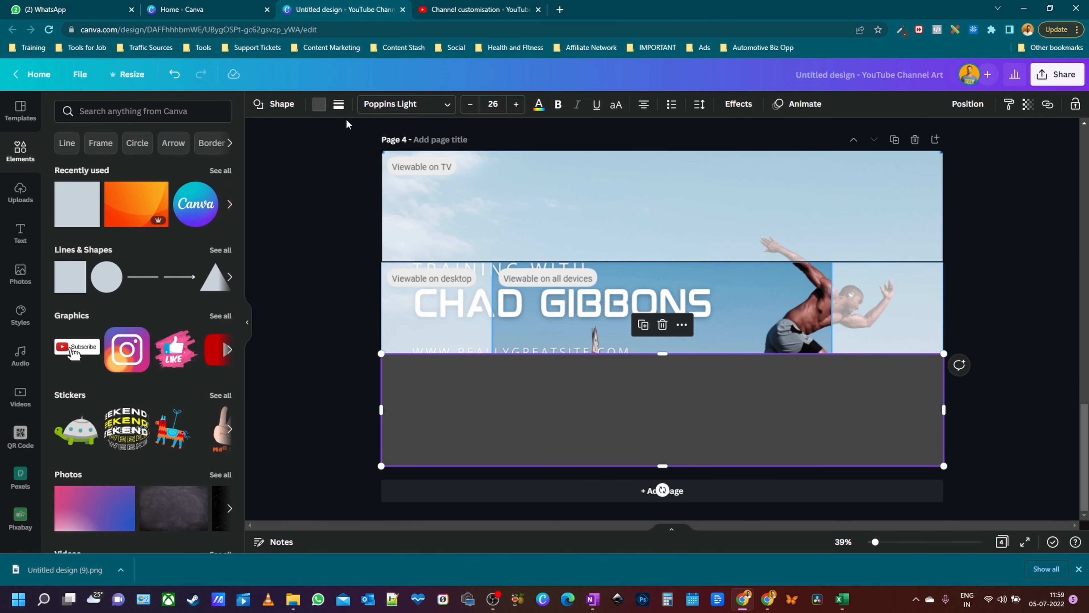
pyautogui.click(319, 104)
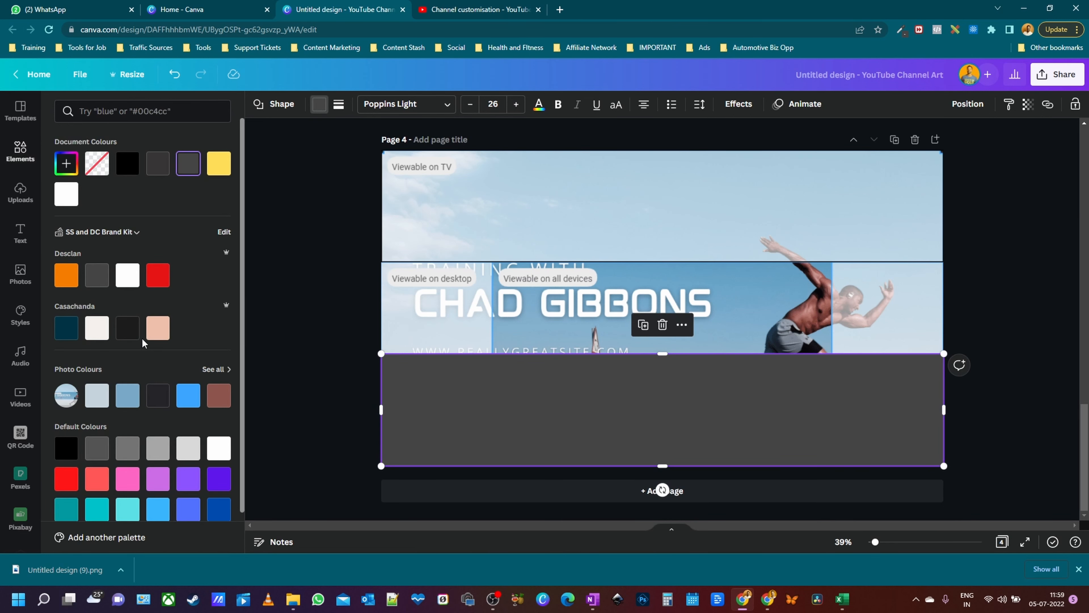
pyautogui.click(132, 172)
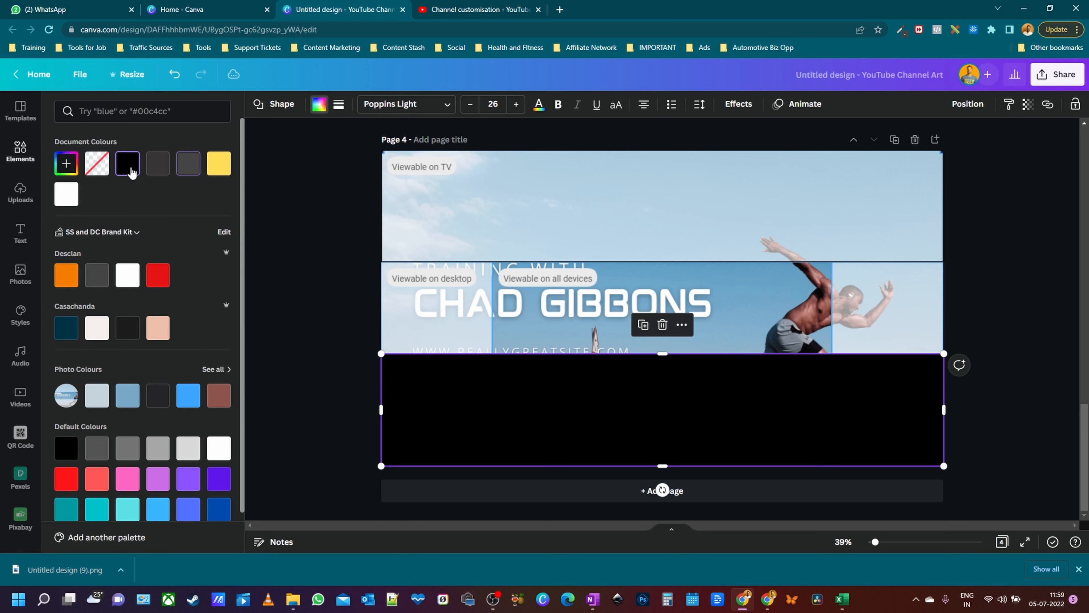
pyautogui.click(97, 163)
pyautogui.click(339, 104)
pyautogui.click(393, 138)
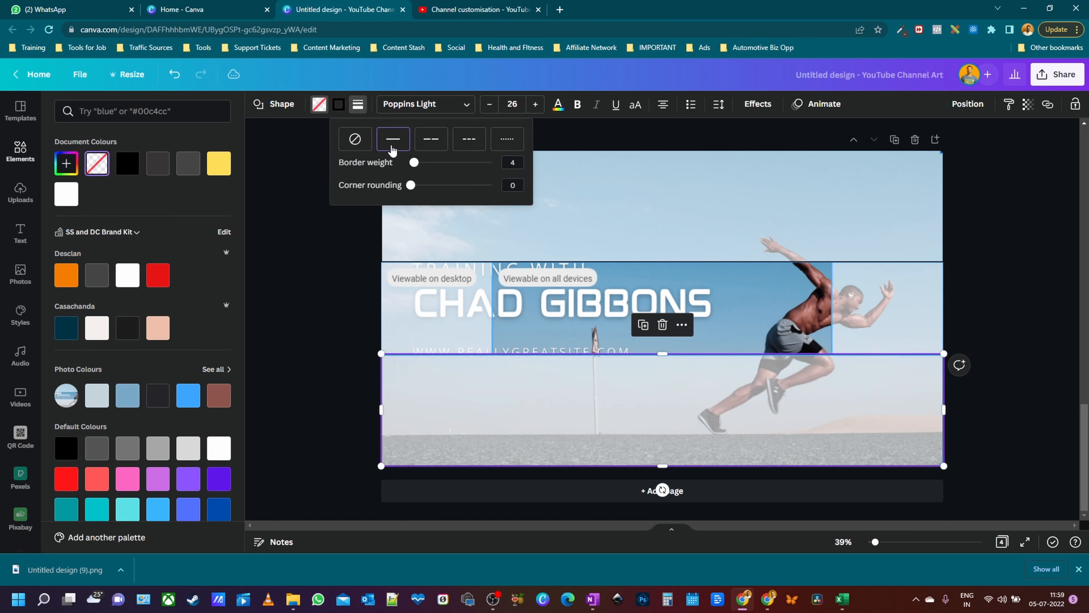
pyautogui.click(340, 104)
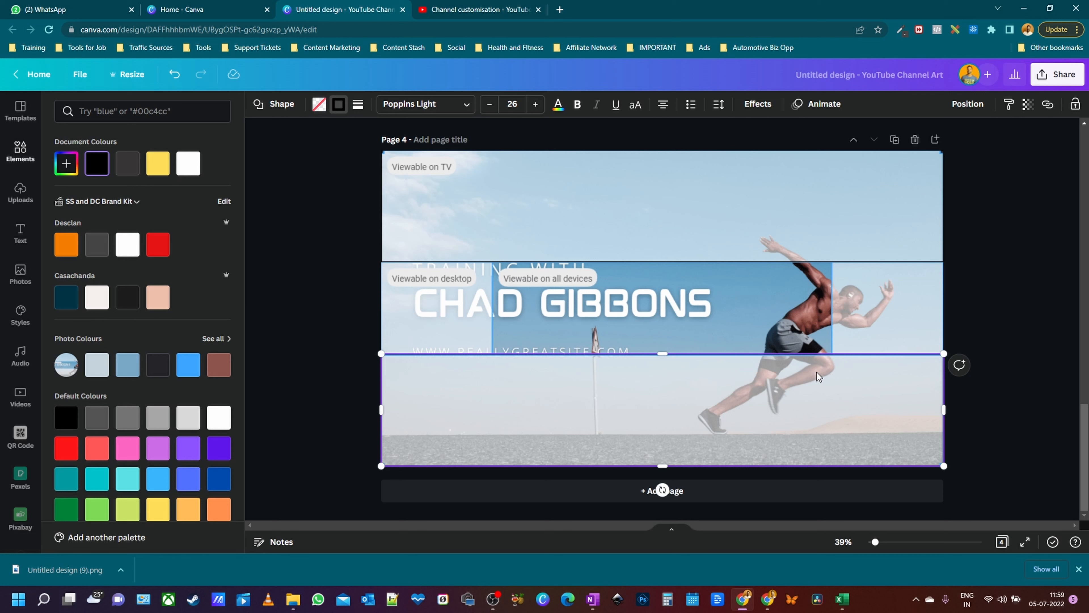
pyautogui.moveTo(729, 435); pyautogui.dragTo(735, 343)
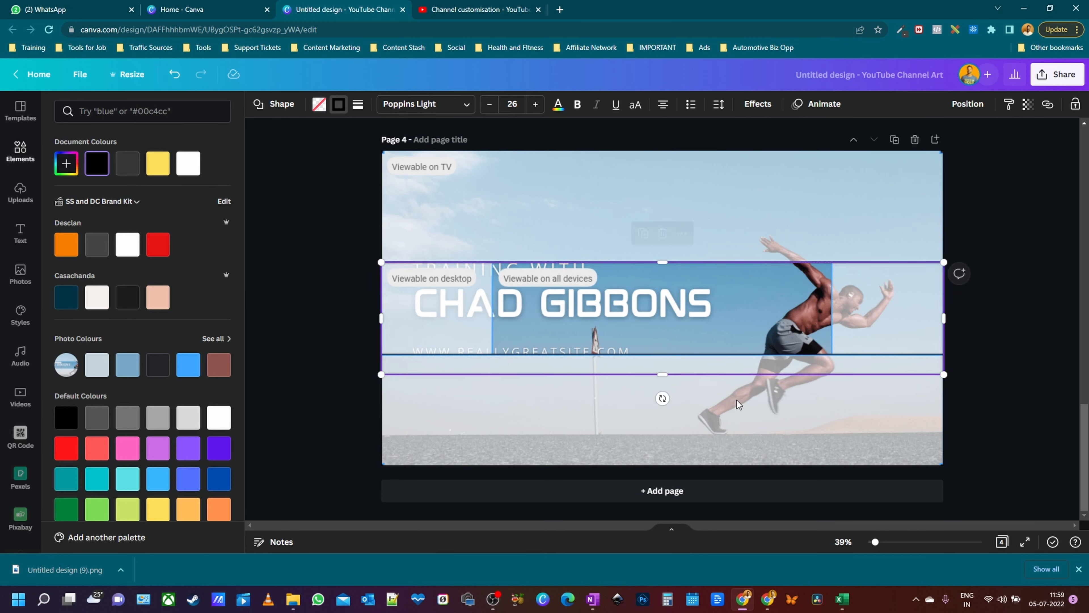
pyautogui.moveTo(663, 374); pyautogui.dragTo(663, 353)
pyautogui.moveTo(948, 307); pyautogui.dragTo(950, 308)
pyautogui.press('Escape')
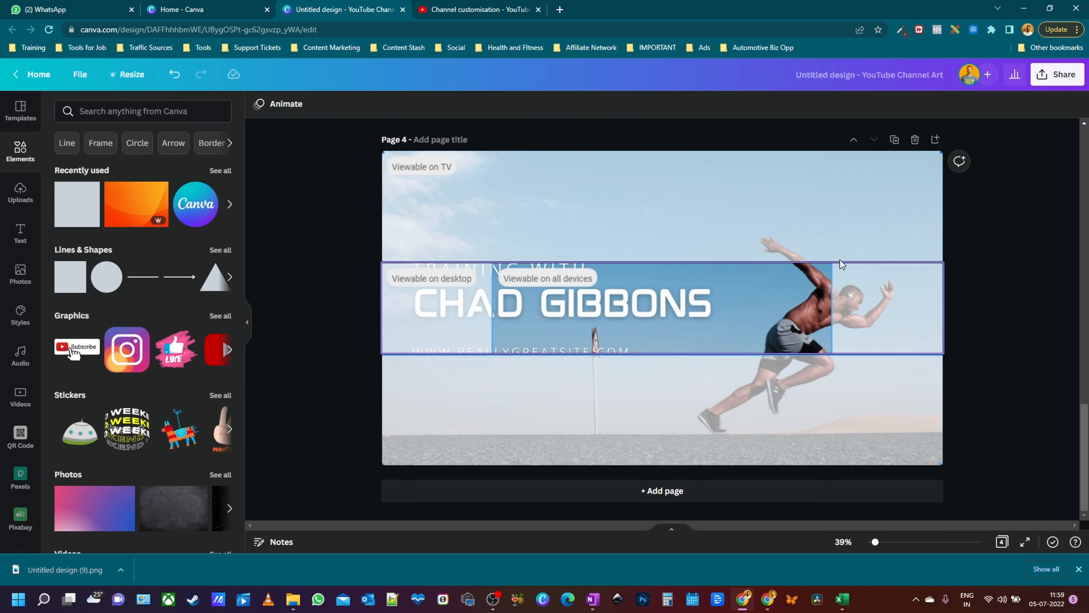
# - Copy the bottom band box and move the copy up over the middle band
pyautogui.click(849, 230)
pyautogui.click(941, 276)
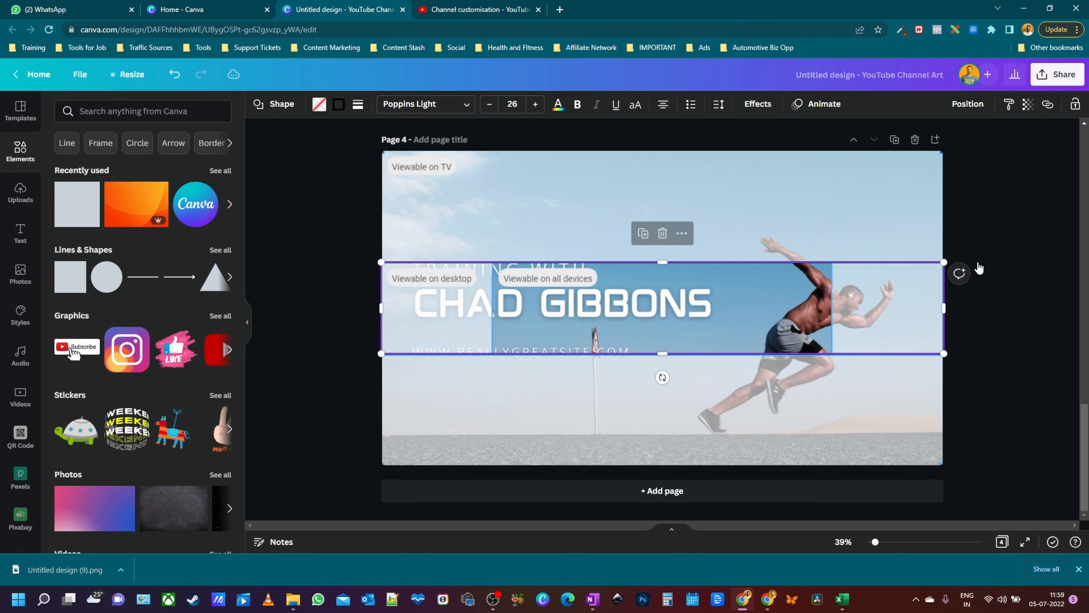
pyautogui.click(845, 407)
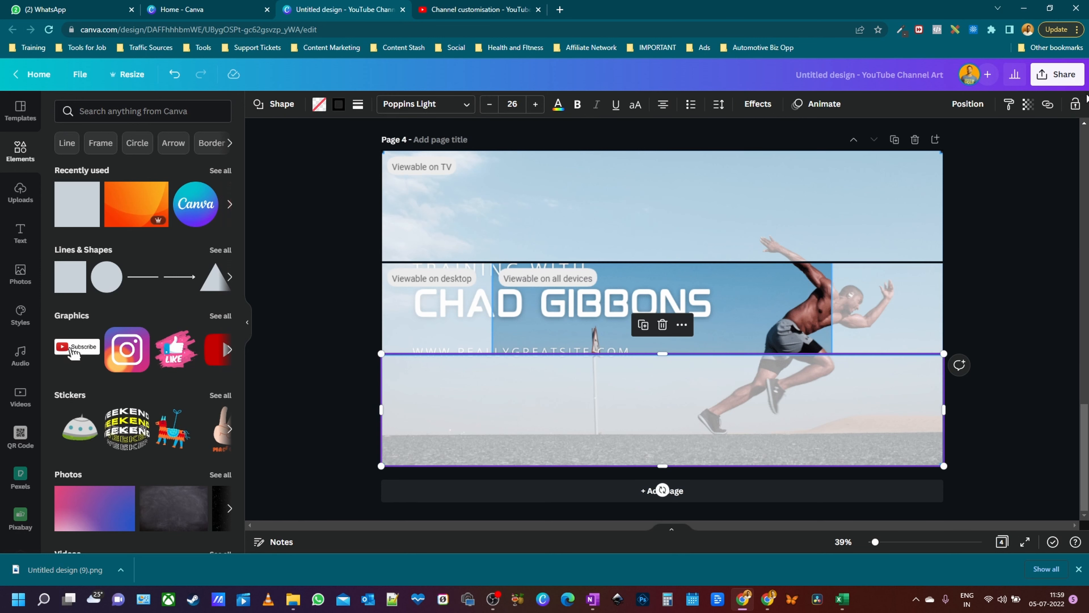
pyautogui.click(1026, 343)
pyautogui.hotkey('ctrl', 'v')
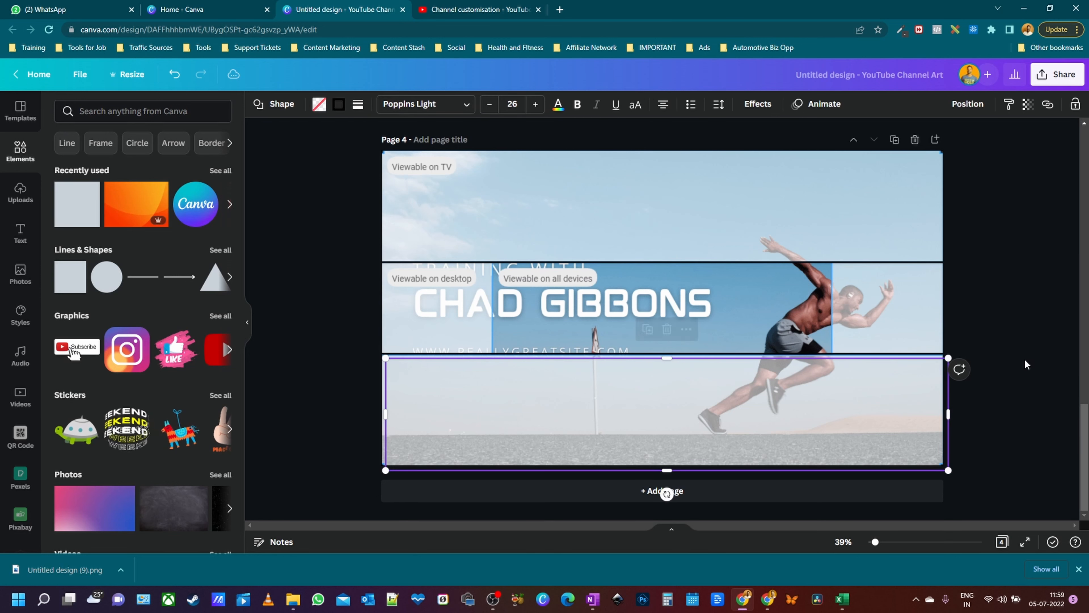
pyautogui.moveTo(697, 424); pyautogui.dragTo(676, 314)
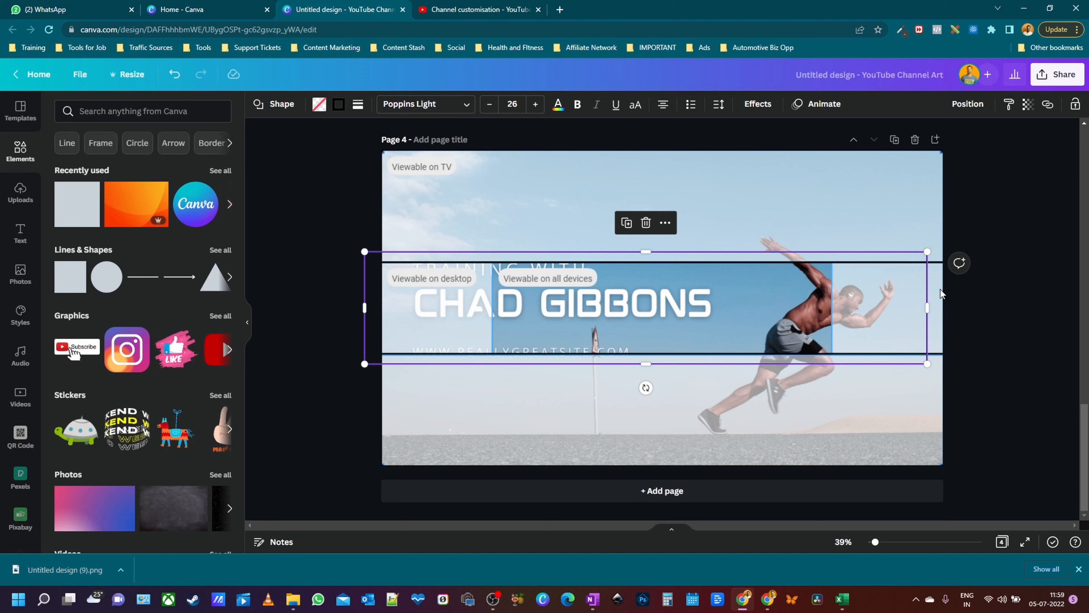
# - Resize the copy into a narrow box at the middle band's left end and duplicate it to the right end
pyautogui.moveTo(928, 310); pyautogui.dragTo(494, 329)
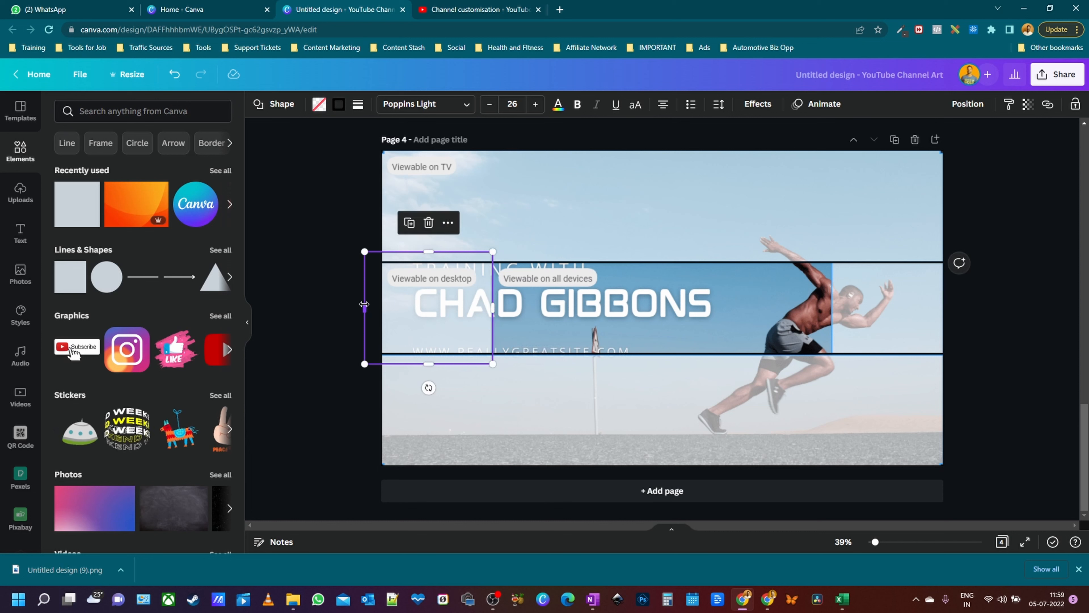
pyautogui.moveTo(365, 308); pyautogui.dragTo(380, 307)
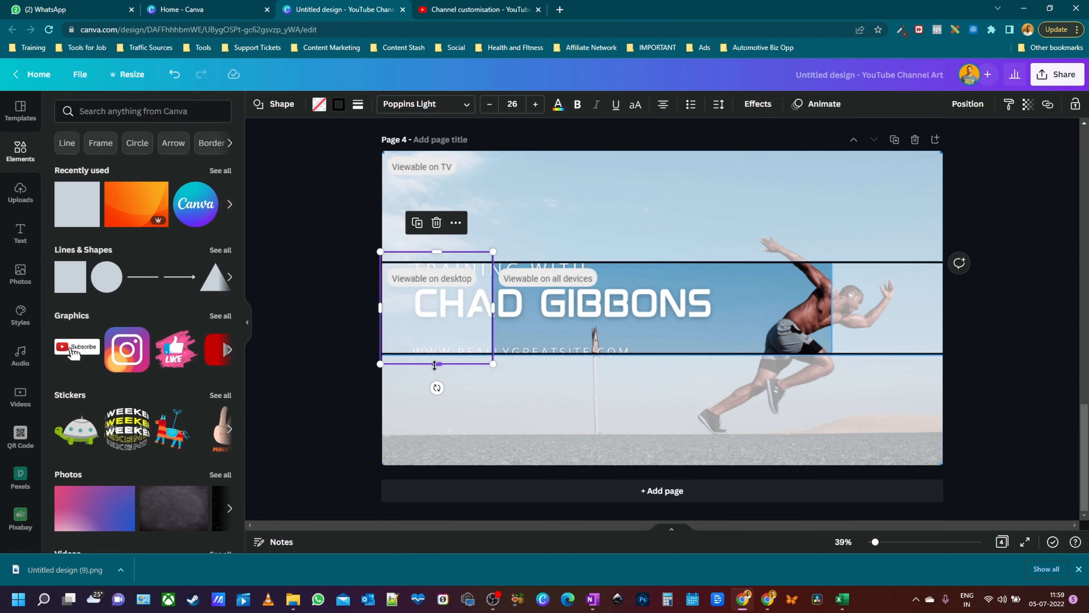
pyautogui.moveTo(437, 364); pyautogui.dragTo(445, 465)
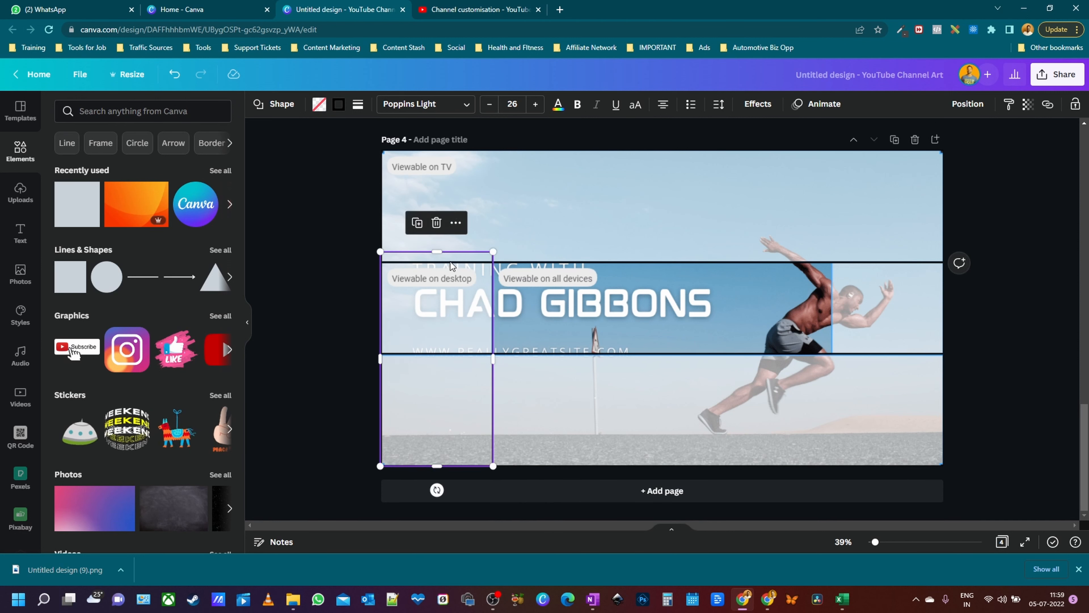
pyautogui.moveTo(440, 251); pyautogui.dragTo(440, 150)
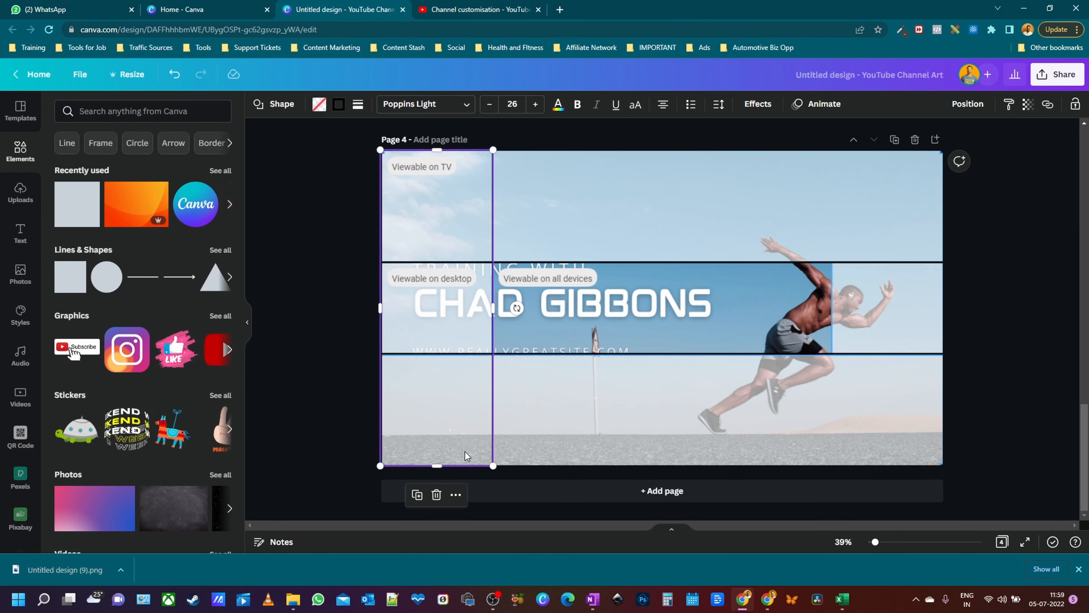
pyautogui.moveTo(441, 151); pyautogui.dragTo(458, 347)
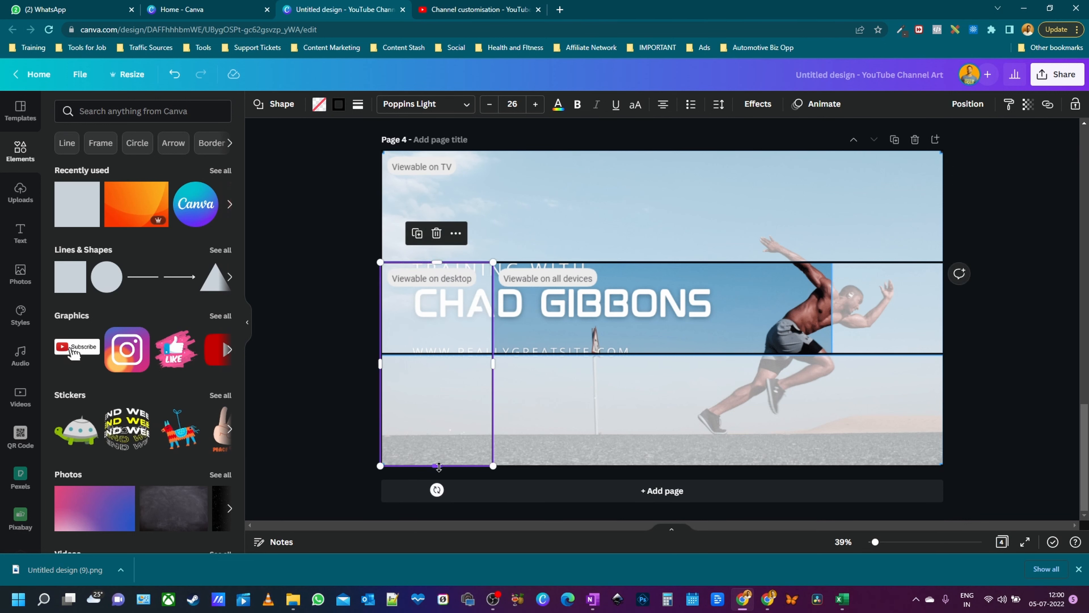
pyautogui.moveTo(439, 467); pyautogui.dragTo(438, 354)
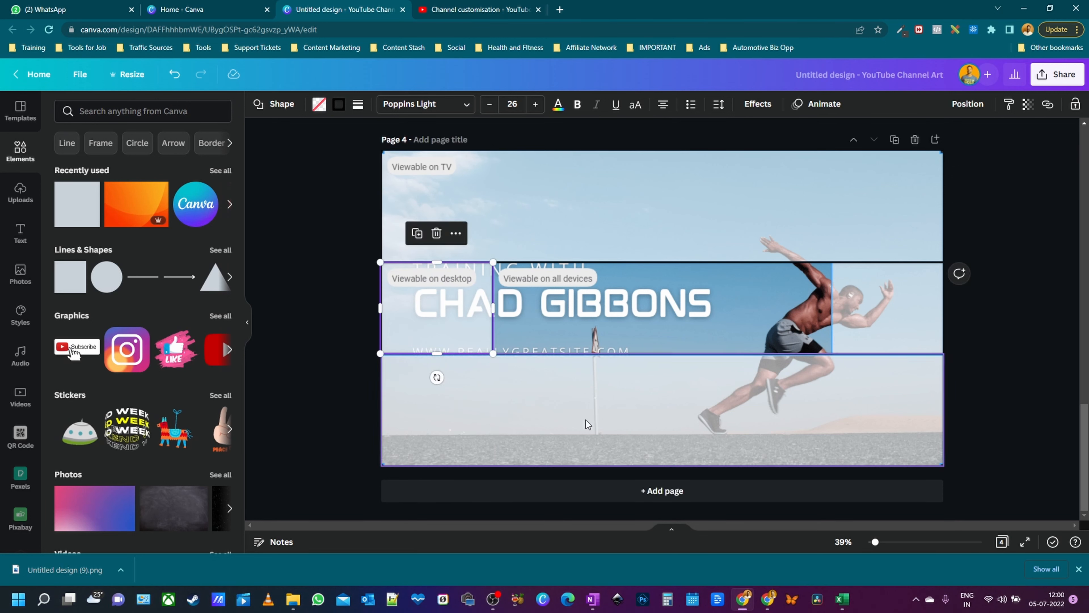
pyautogui.hotkey('ctrl', 'd')
pyautogui.moveTo(447, 309); pyautogui.dragTo(895, 307)
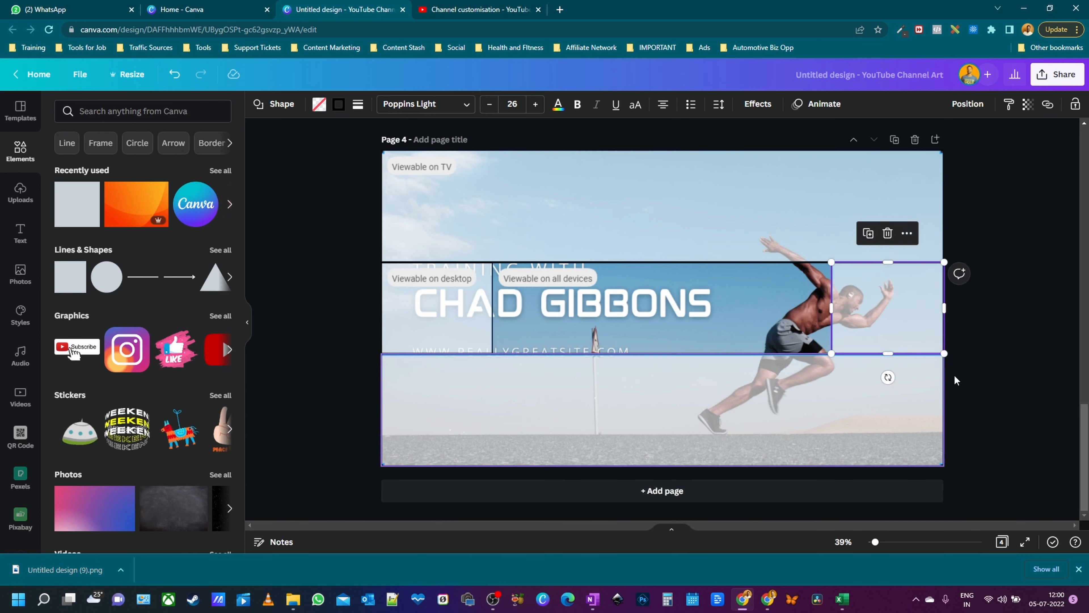
pyautogui.click(436, 308)
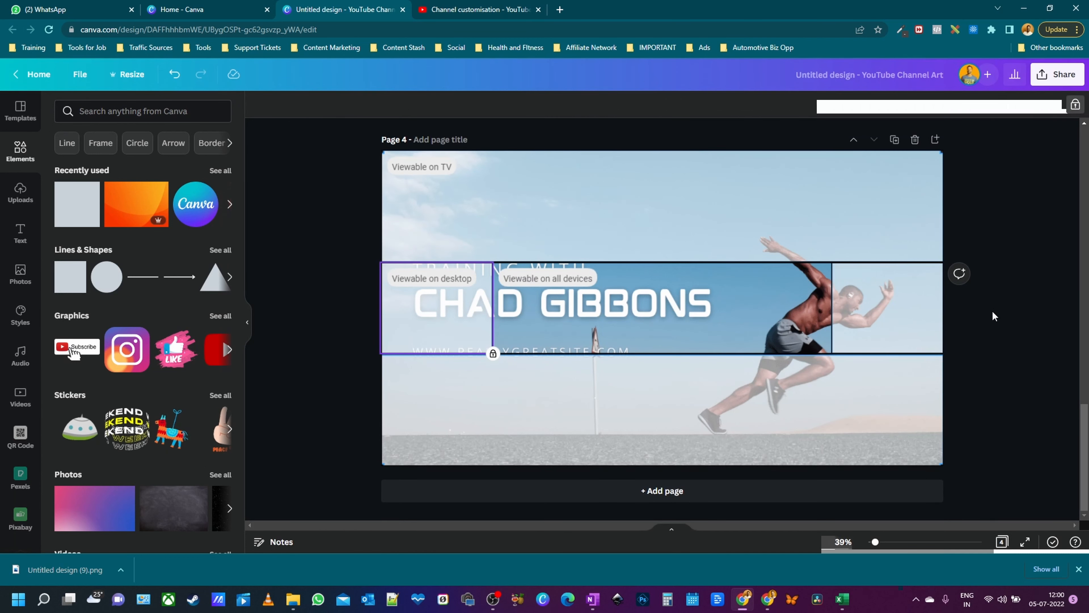
# - Check the YouTube channel customisation page, then return to Canva's Page 4
pyautogui.click(1025, 325)
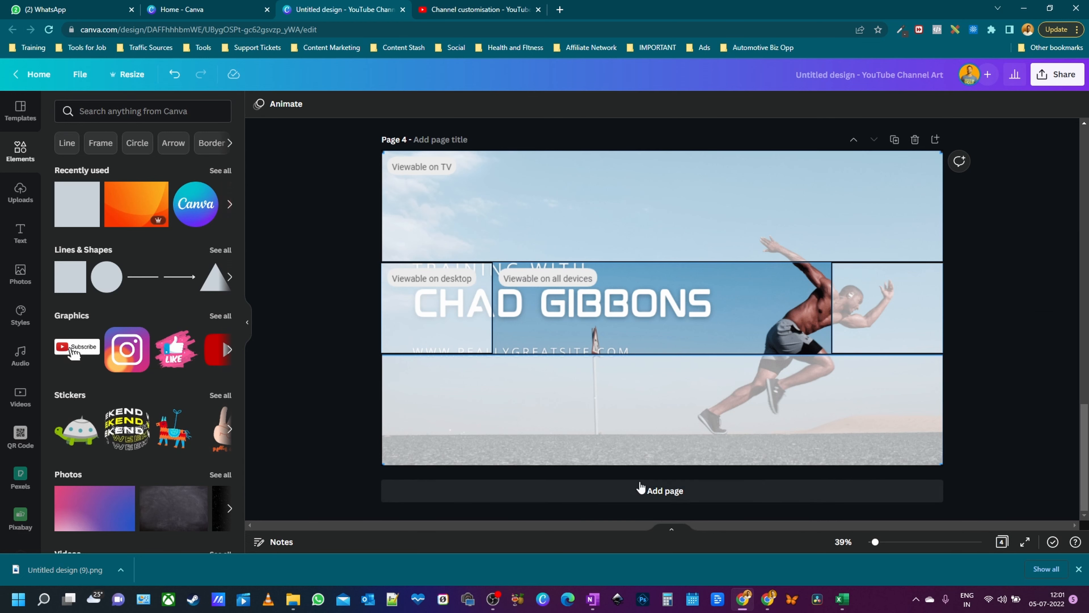
pyautogui.click(474, 5)
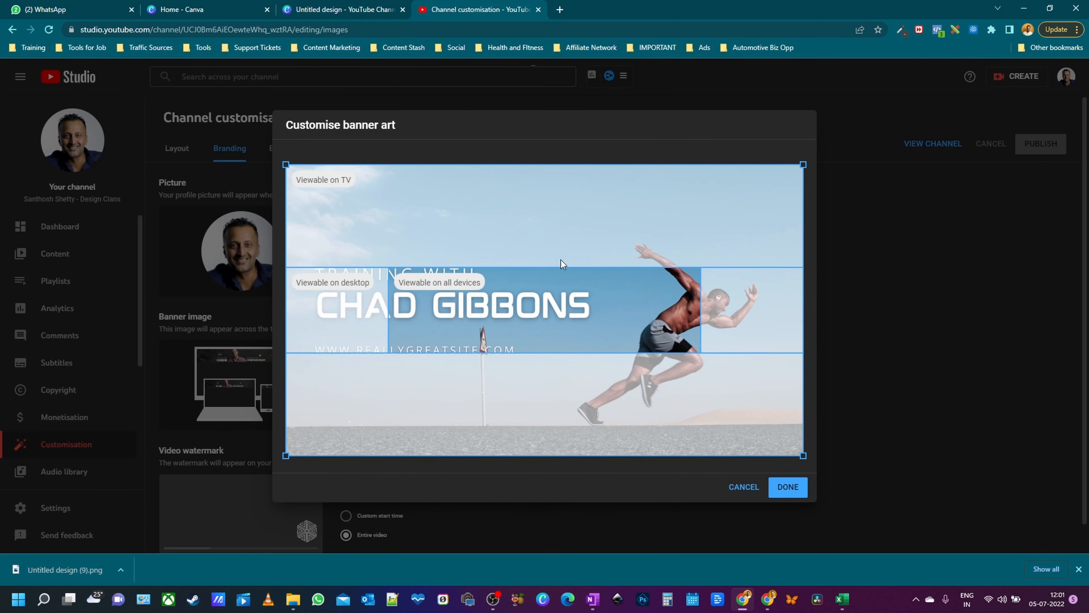
pyautogui.click(374, 7)
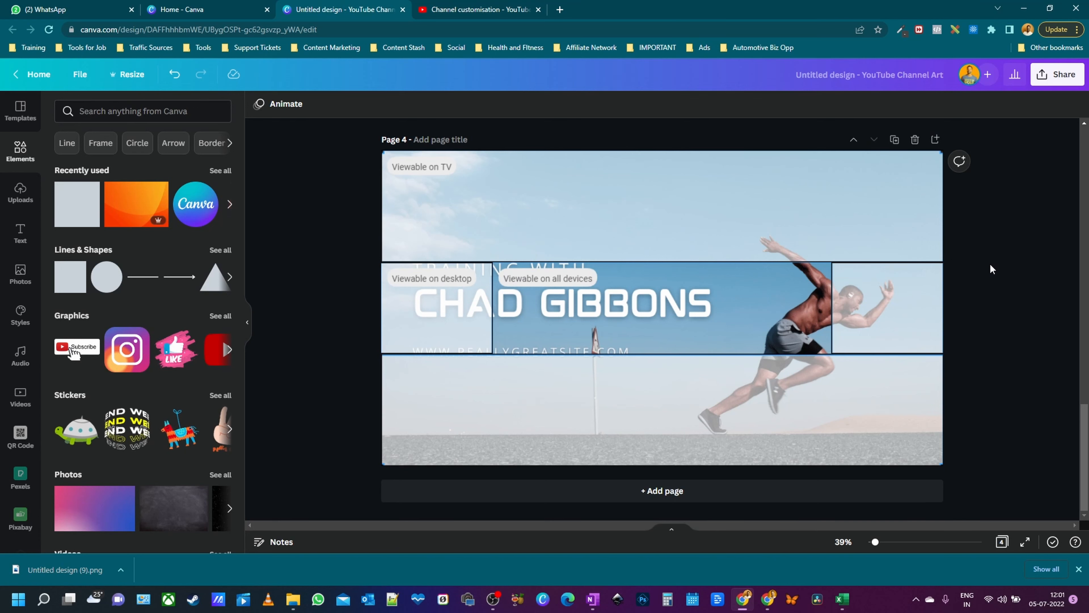
pyautogui.scroll(5, 1000, 274)
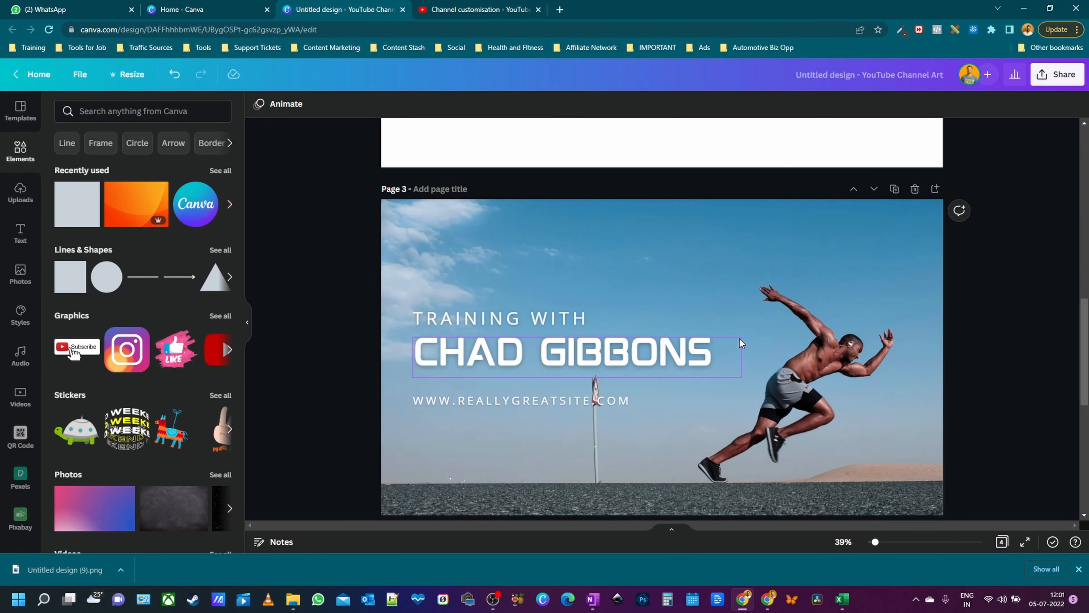
pyautogui.scroll(-5, 1003, 301)
# - Unlock the bottom band, left middle box, another guide shape and the page background on Page 4
pyautogui.moveTo(328, 190); pyautogui.dragTo(987, 477)
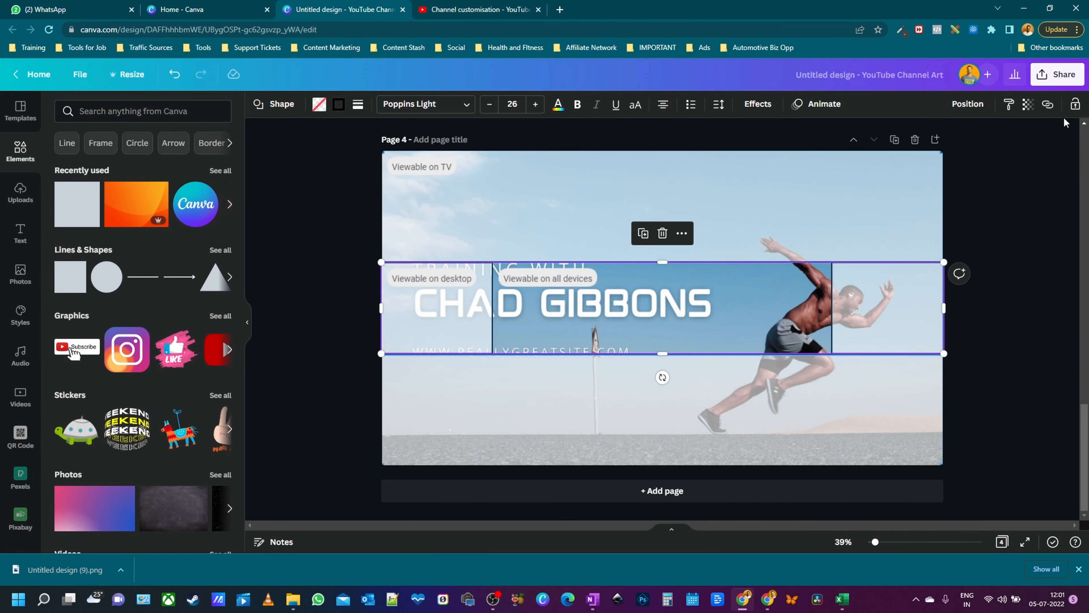
pyautogui.click(849, 193)
pyautogui.click(899, 299)
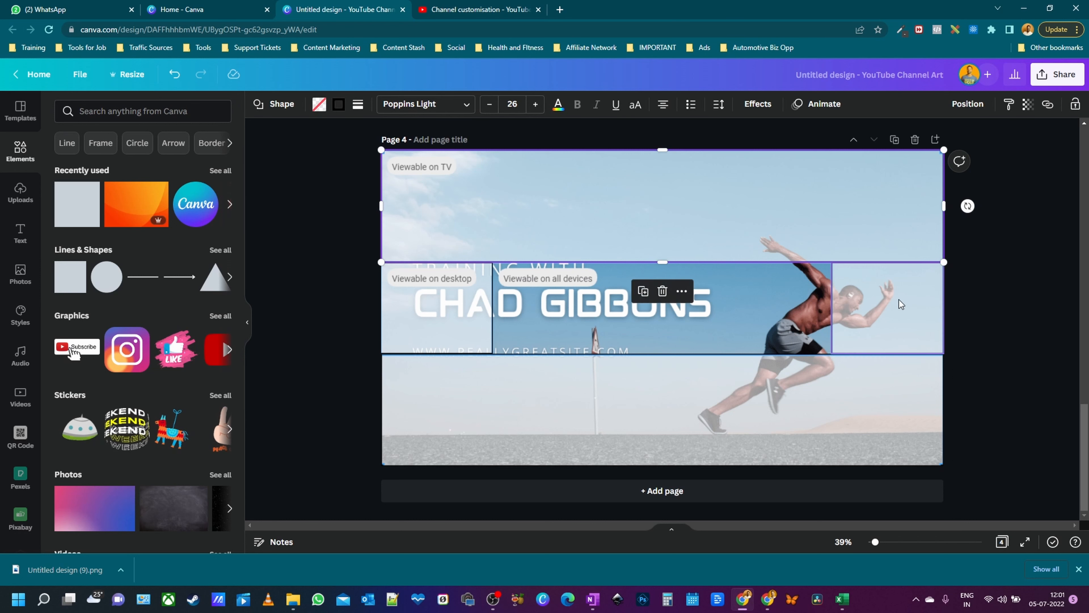
pyautogui.click(899, 300)
pyautogui.click(900, 300)
pyautogui.click(846, 410)
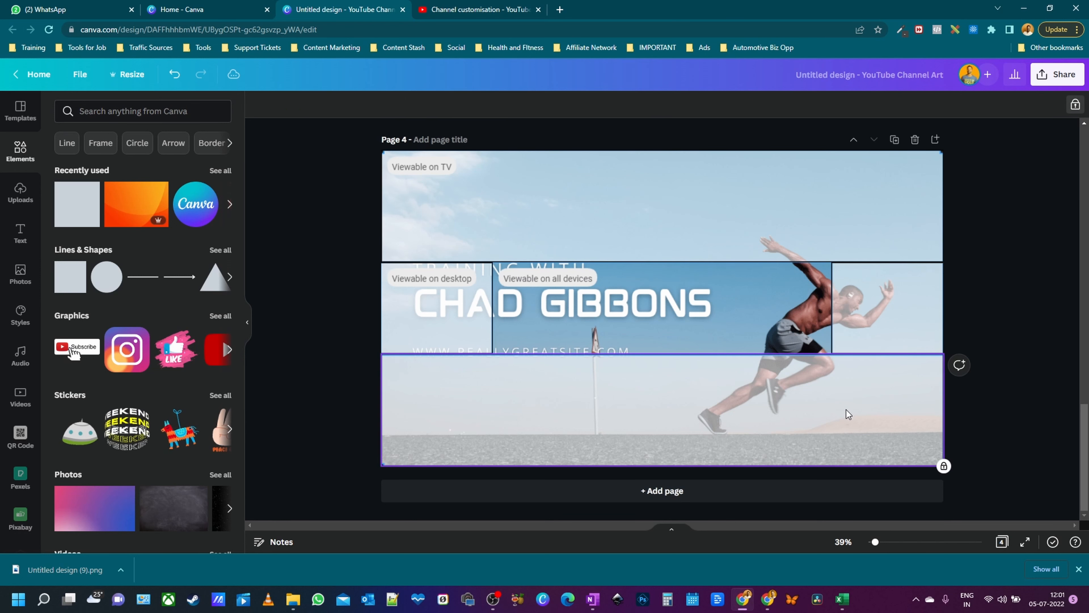
pyautogui.click(1070, 106)
pyautogui.click(450, 310)
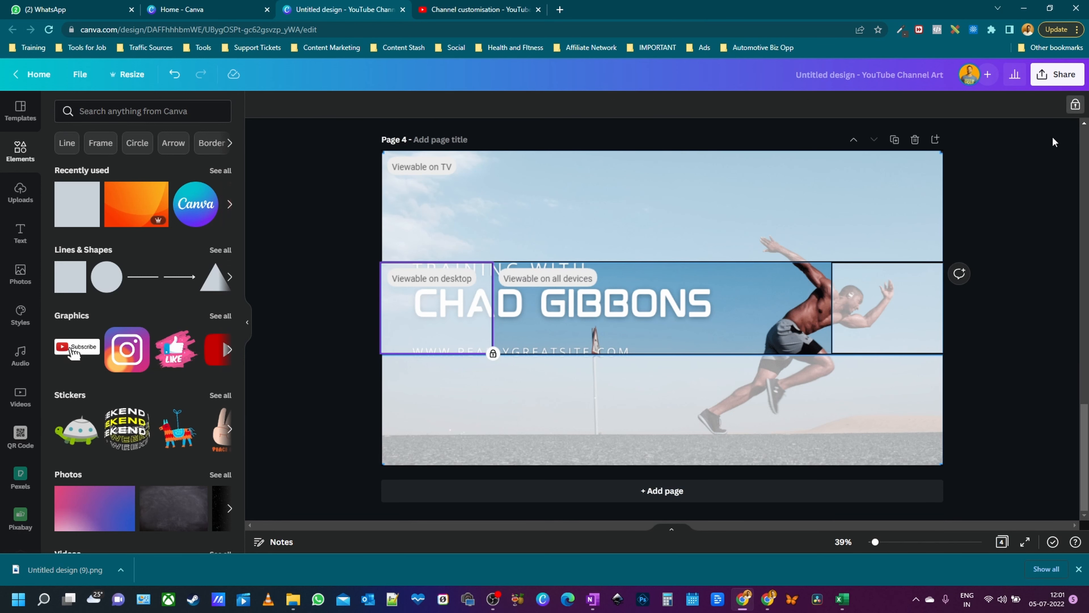
pyautogui.click(1076, 105)
pyautogui.click(495, 224)
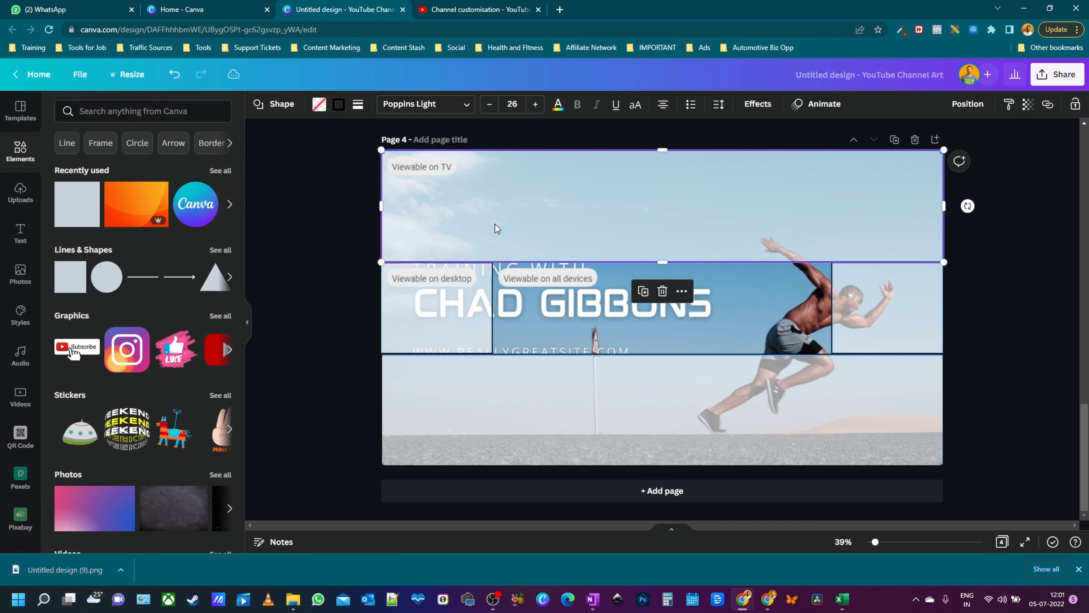
pyautogui.click(582, 311)
pyautogui.click(1075, 104)
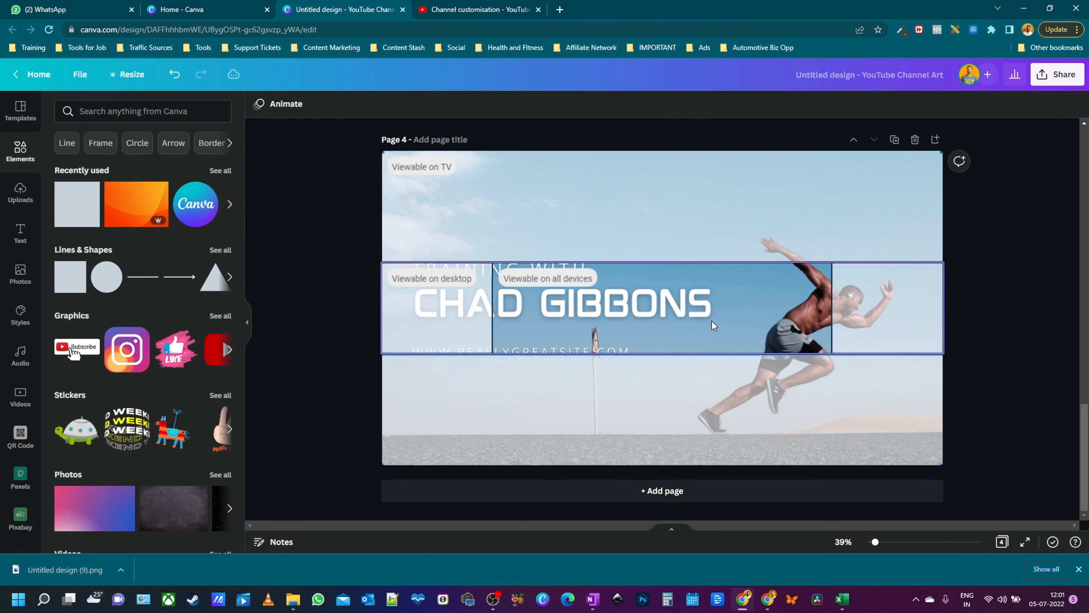
# - Move up to Page 3 and select its elements and heading text
pyautogui.moveTo(338, 206); pyautogui.dragTo(909, 425)
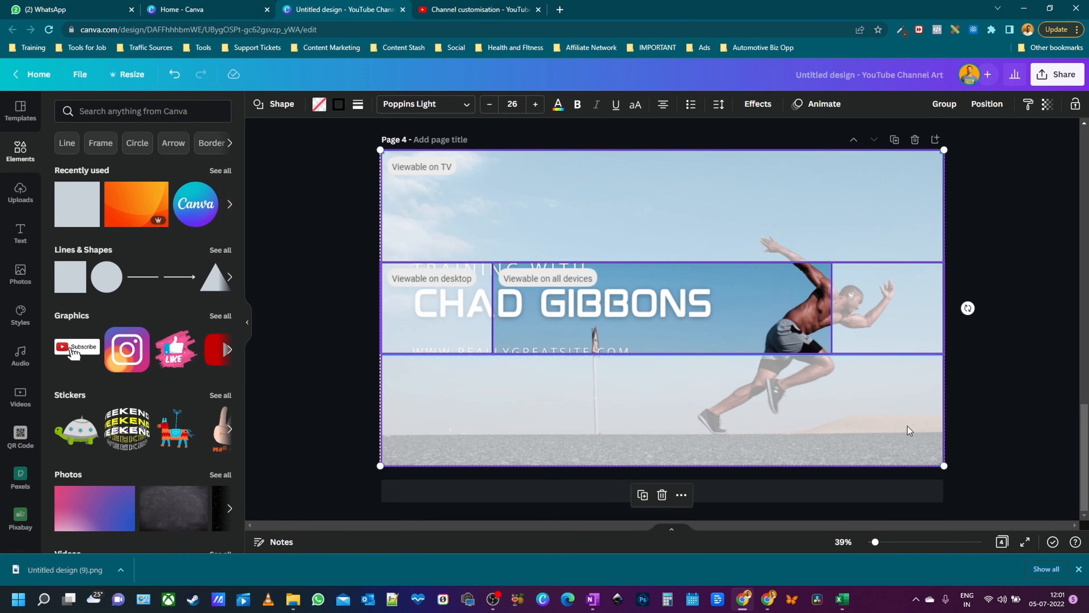
pyautogui.scroll(1, 1010, 424)
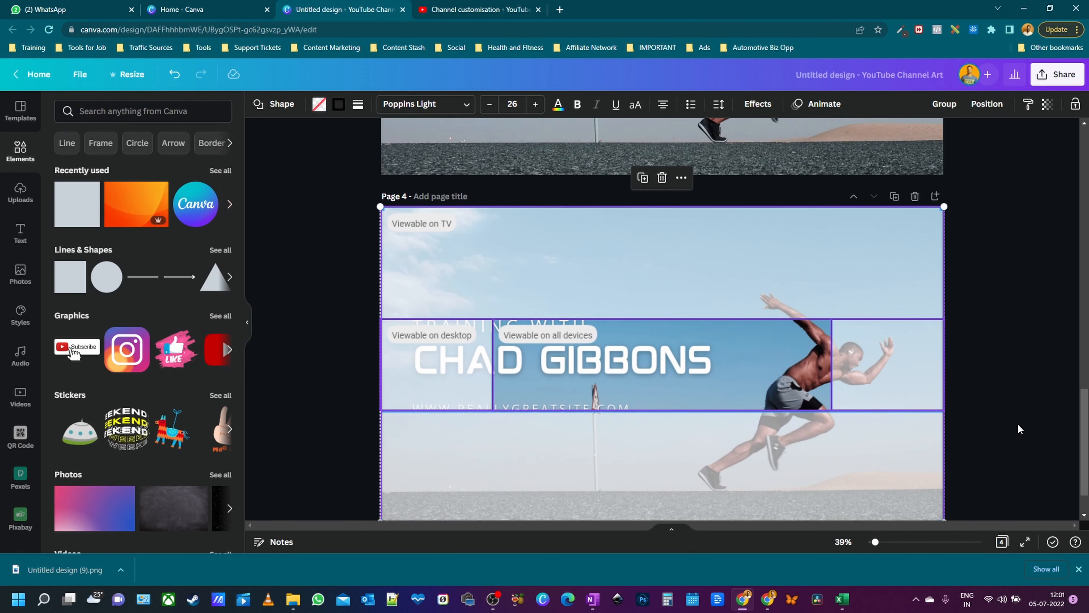
pyautogui.scroll(5, 1018, 423)
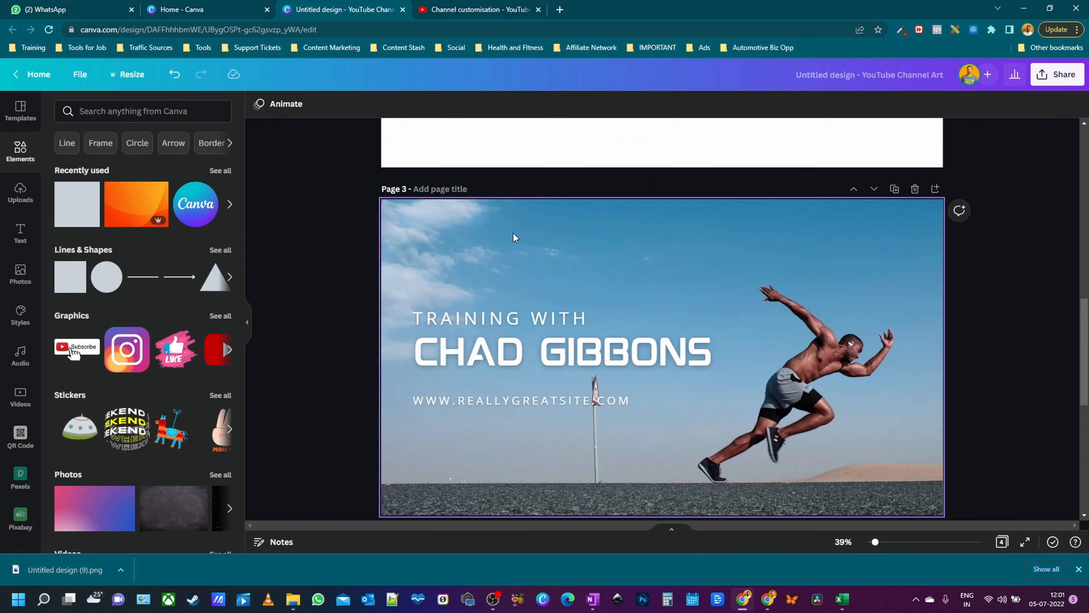
pyautogui.click(485, 242)
pyautogui.hotkey('ctrl', 'a')
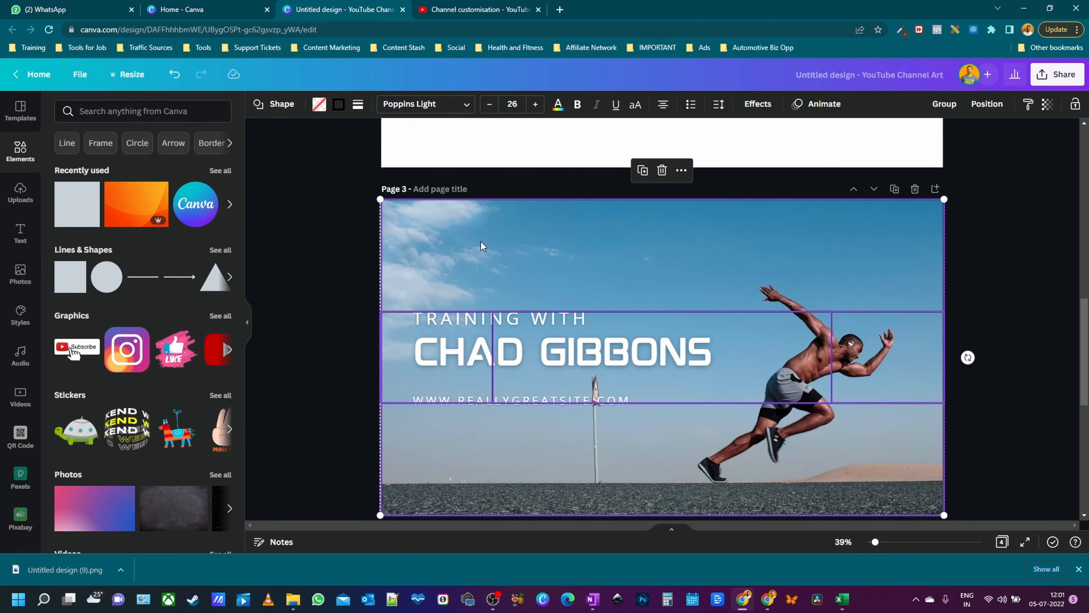
pyautogui.click(301, 286)
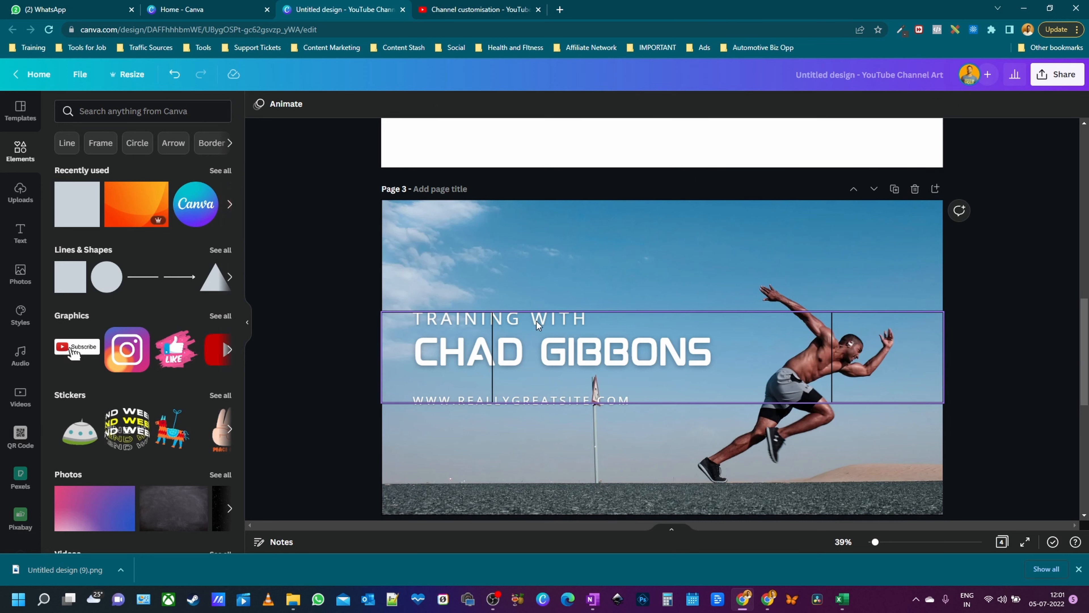
pyautogui.moveTo(309, 231); pyautogui.dragTo(720, 442)
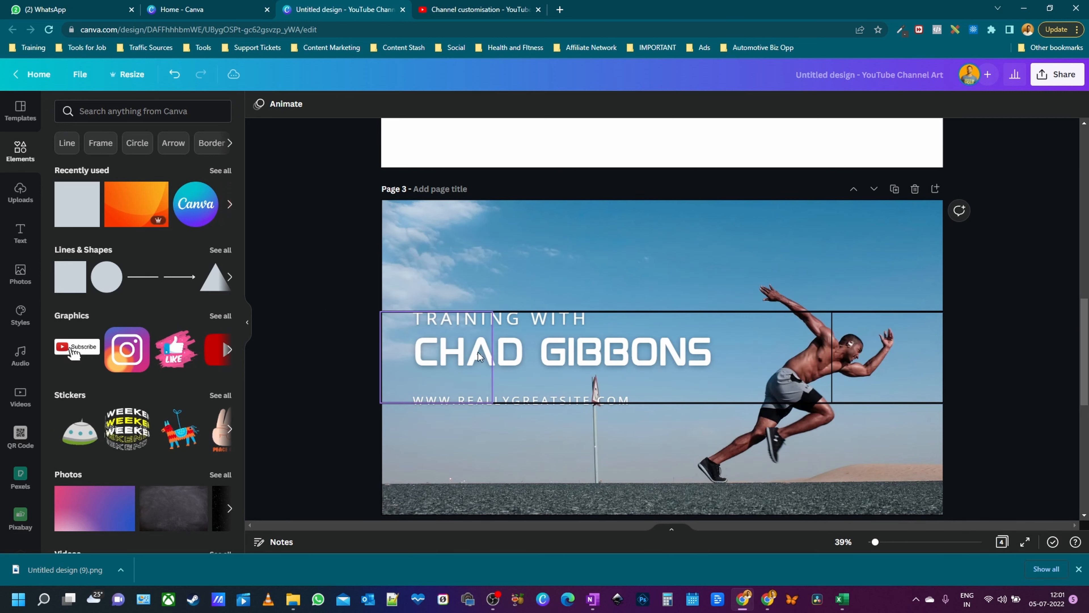
# - Send Page 3's top, middle and bottom guide shapes to the back
pyautogui.click(837, 229)
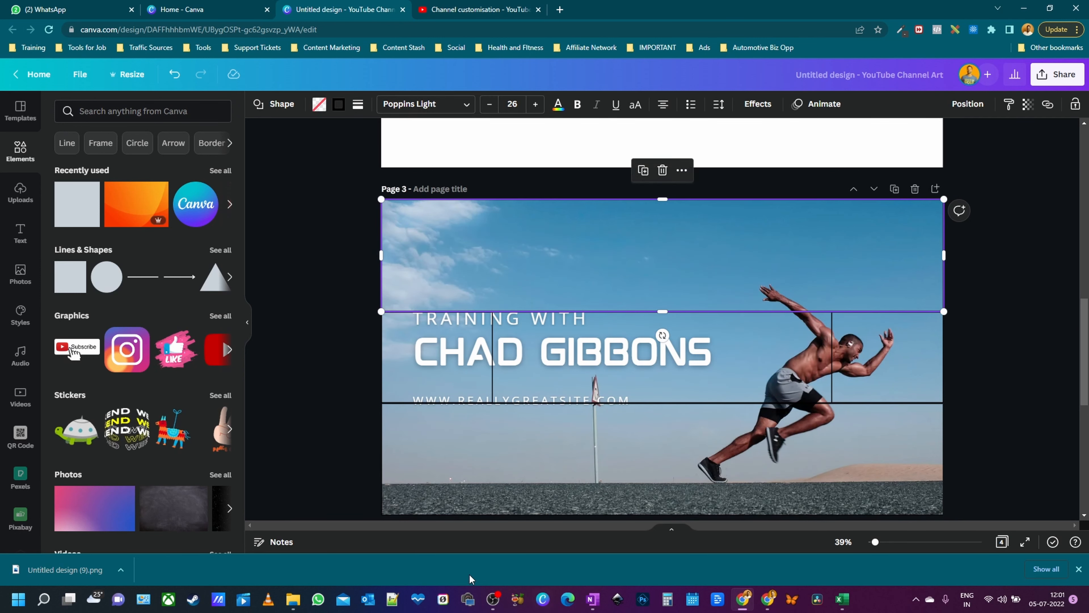
pyautogui.keyDown('shift'); pyautogui.click(386, 382); pyautogui.keyUp('shift')
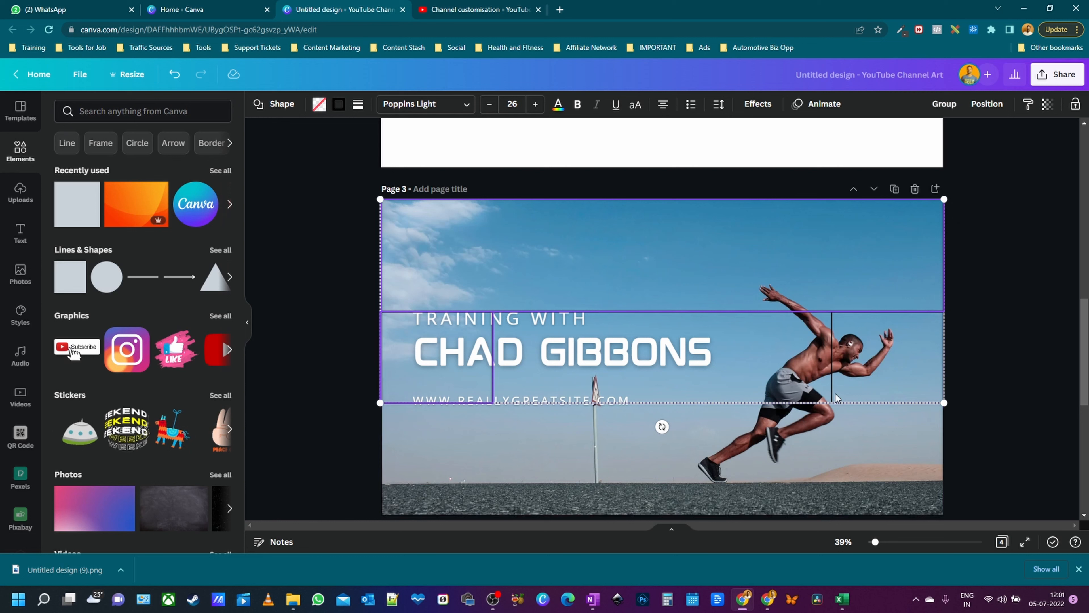
pyautogui.keyDown('shift'); pyautogui.click(827, 465); pyautogui.keyUp('shift')
pyautogui.rightClick(872, 446)
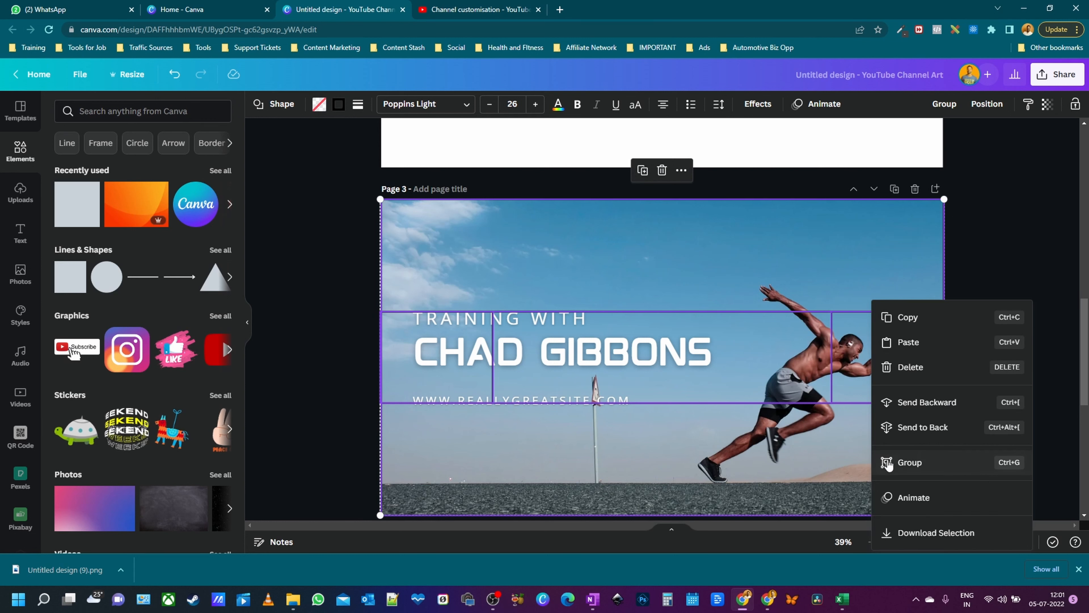
pyautogui.click(927, 430)
pyautogui.click(983, 309)
# - Lock the bottom, middle and top guide shapes together
pyautogui.click(879, 457)
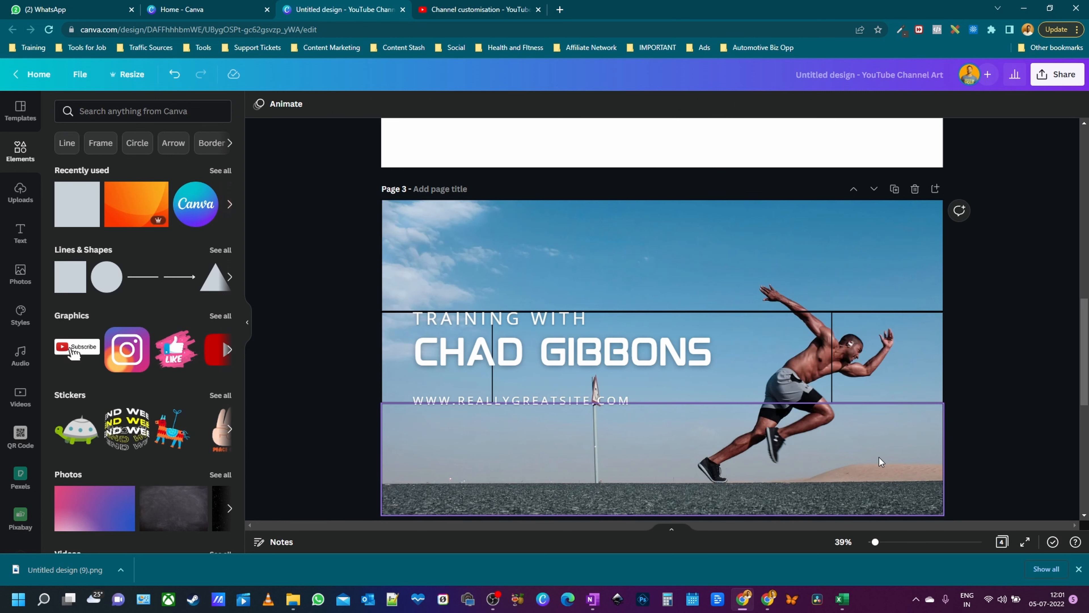
pyautogui.keyDown('shift'); pyautogui.click(775, 395); pyautogui.keyUp('shift')
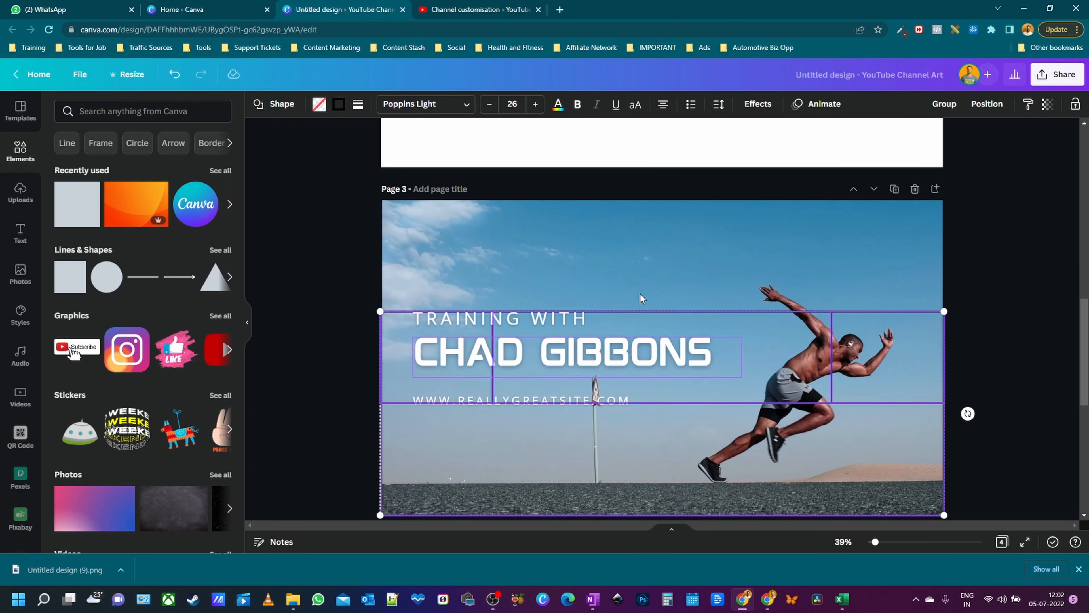
pyautogui.keyDown('shift'); pyautogui.click(664, 237); pyautogui.keyUp('shift')
pyautogui.click(1074, 106)
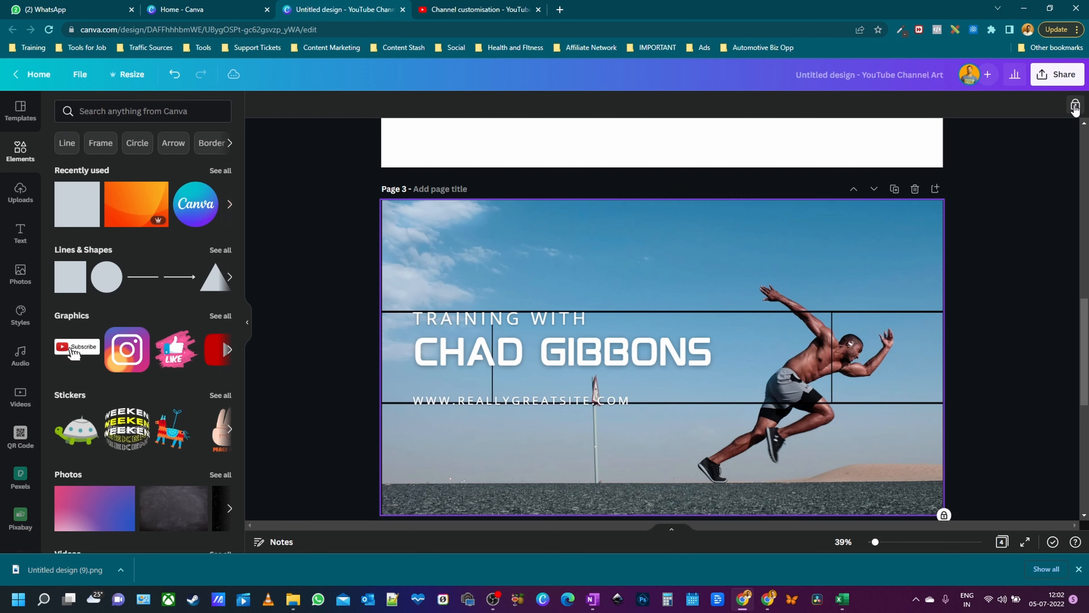
pyautogui.moveTo(402, 240); pyautogui.dragTo(594, 332)
pyautogui.moveTo(519, 320); pyautogui.dragTo(523, 361)
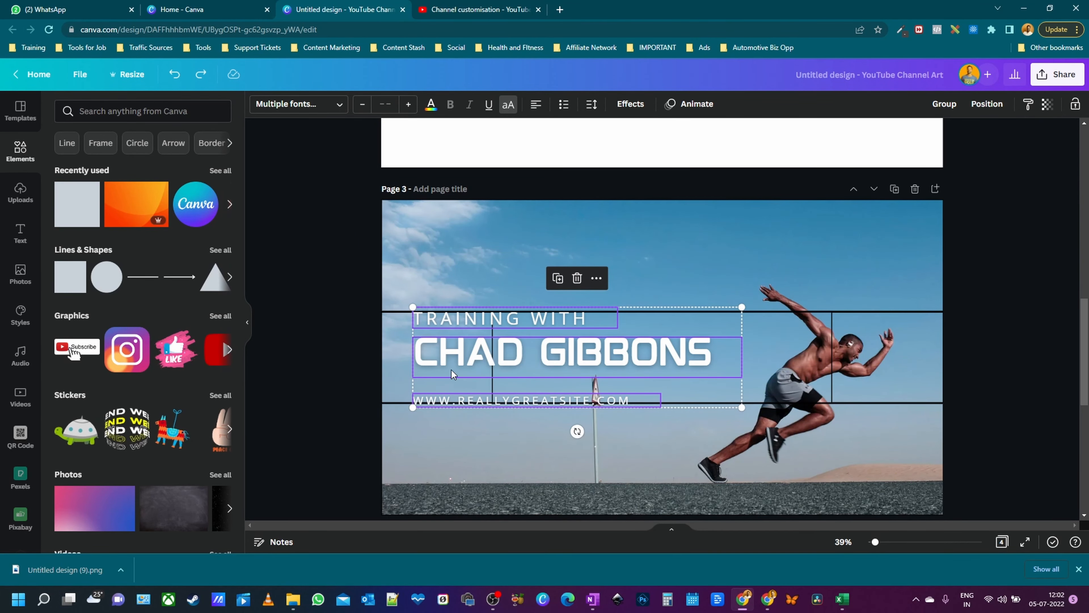
pyautogui.moveTo(443, 355); pyautogui.dragTo(538, 355)
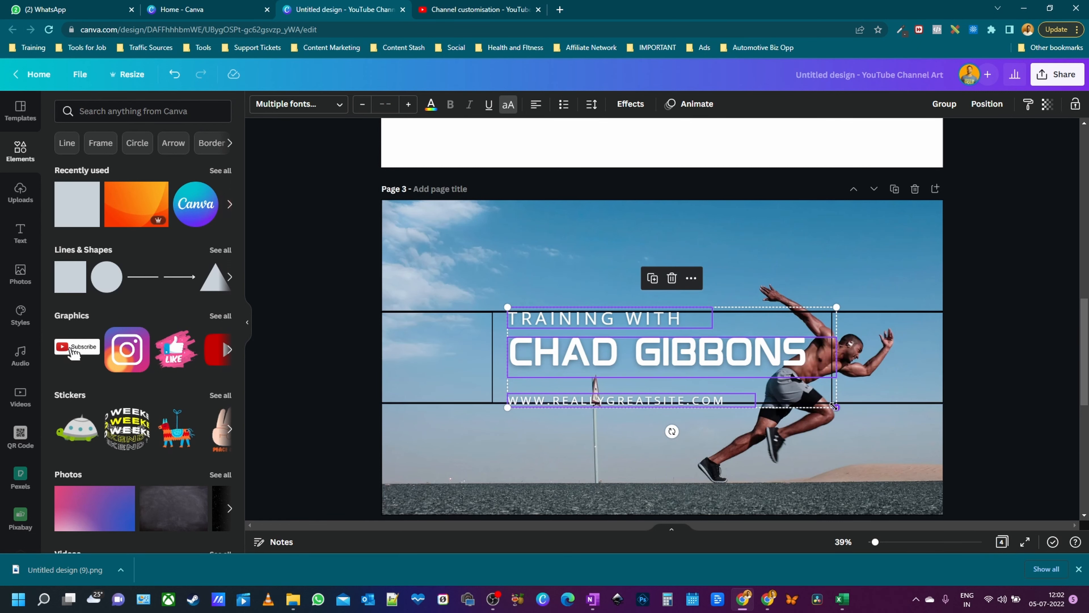
pyautogui.moveTo(834, 406); pyautogui.dragTo(799, 395)
pyautogui.moveTo(734, 362); pyautogui.dragTo(690, 361)
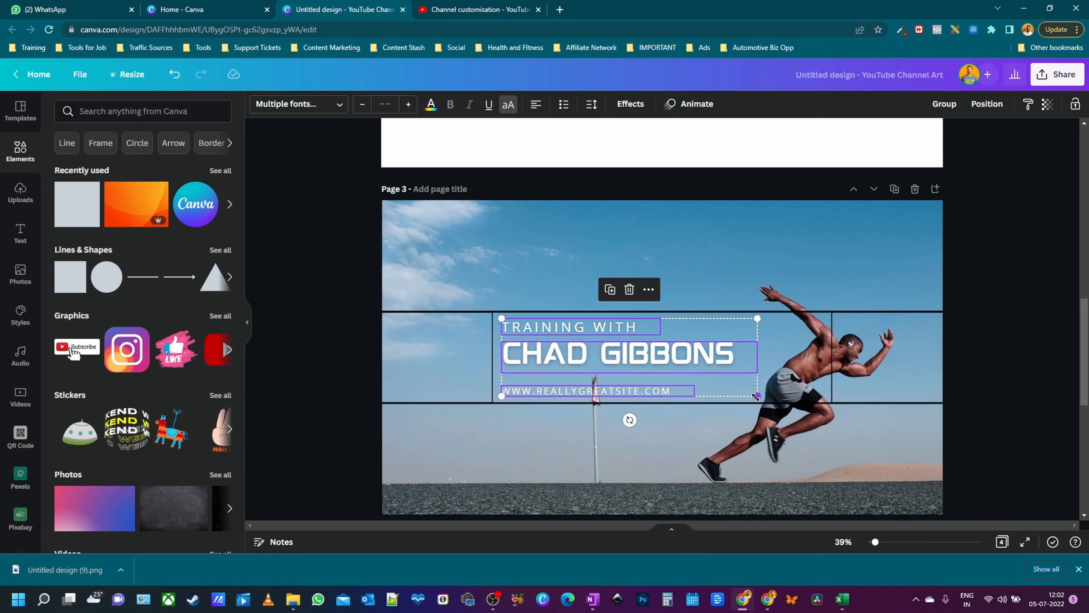
pyautogui.moveTo(756, 397); pyautogui.dragTo(752, 397)
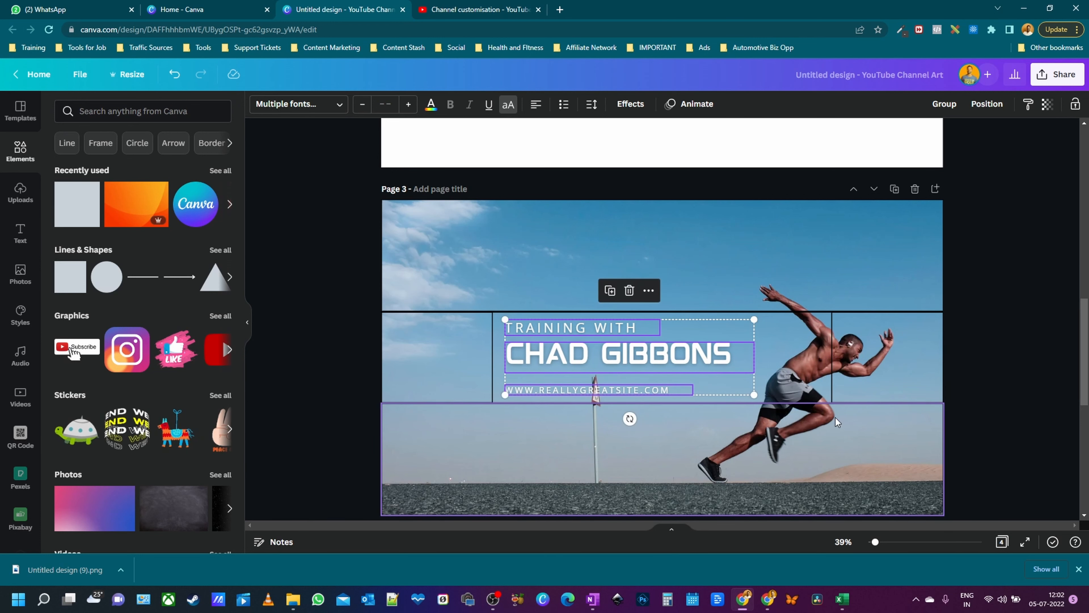
pyautogui.click(1039, 368)
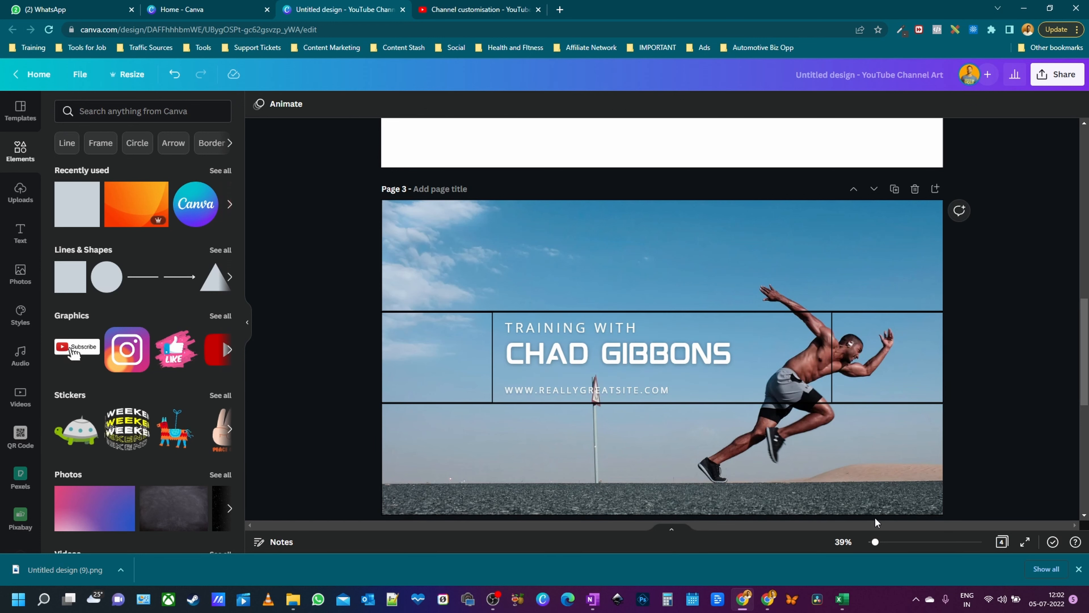
pyautogui.click(813, 355)
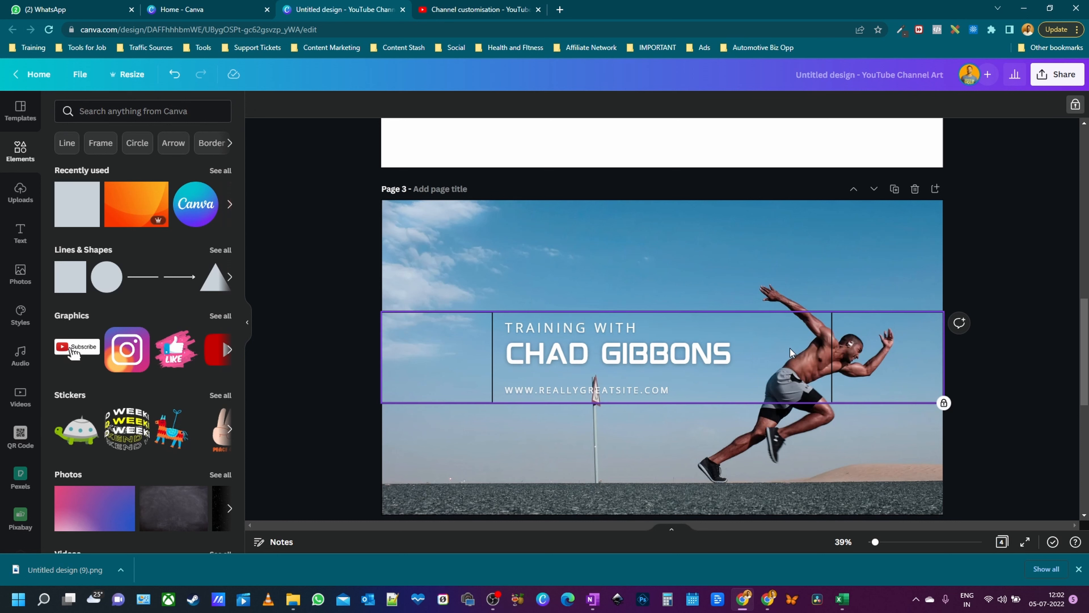
# - Unlock the middle safe-zone band and drag it about 55 px lower
pyautogui.click(1075, 104)
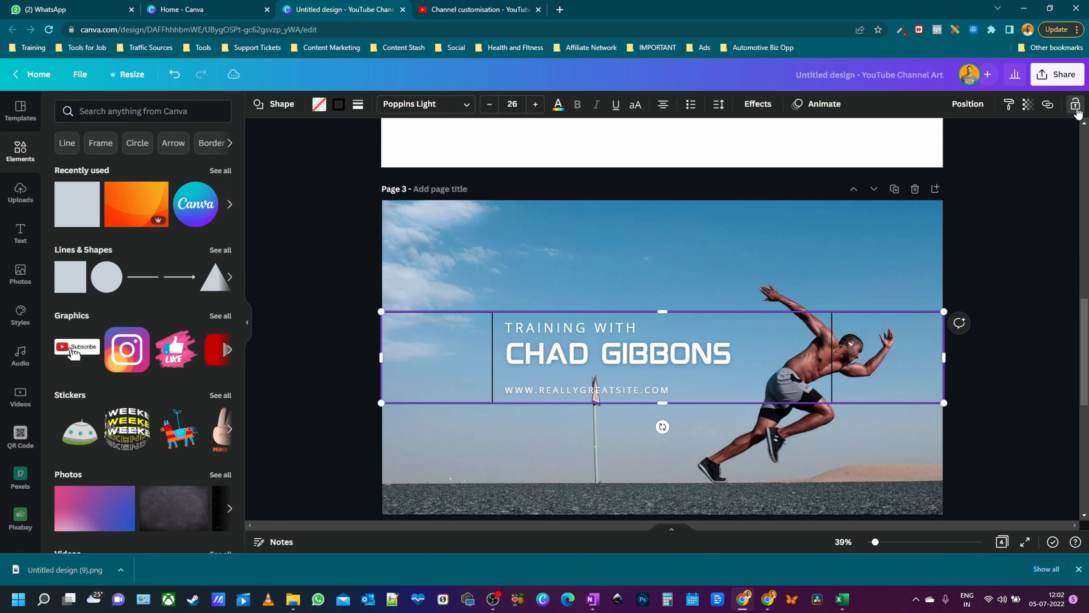
pyautogui.rightClick(782, 364)
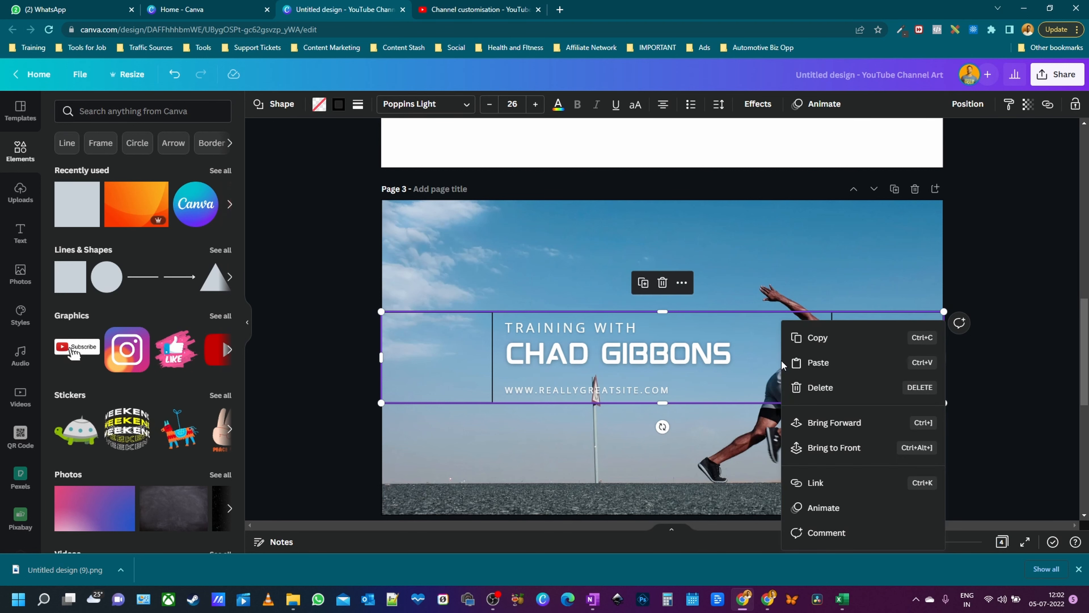
pyautogui.click(758, 334)
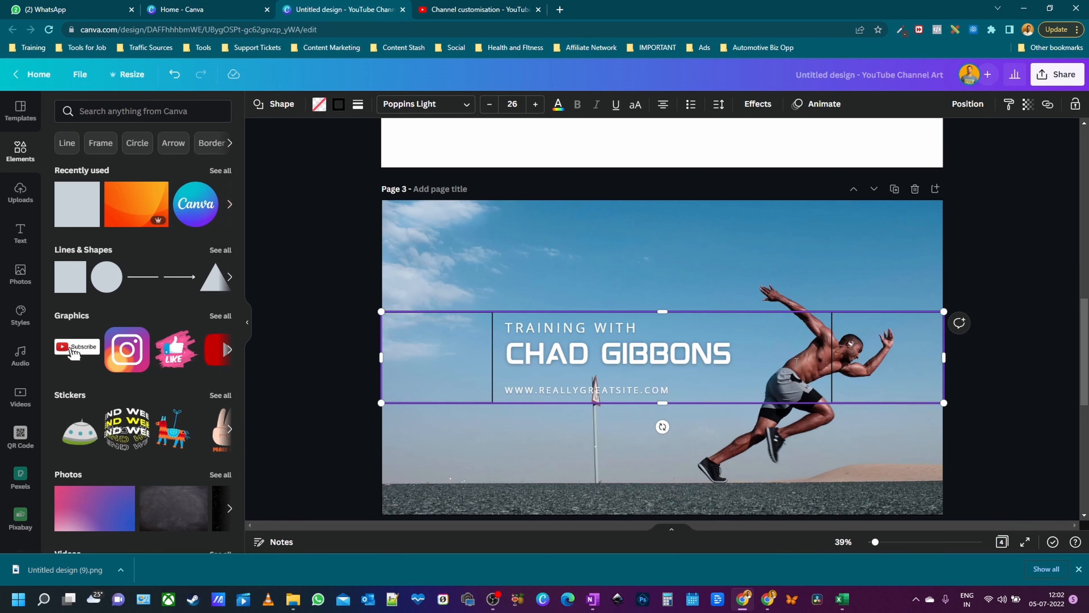
pyautogui.moveTo(789, 342); pyautogui.dragTo(787, 373)
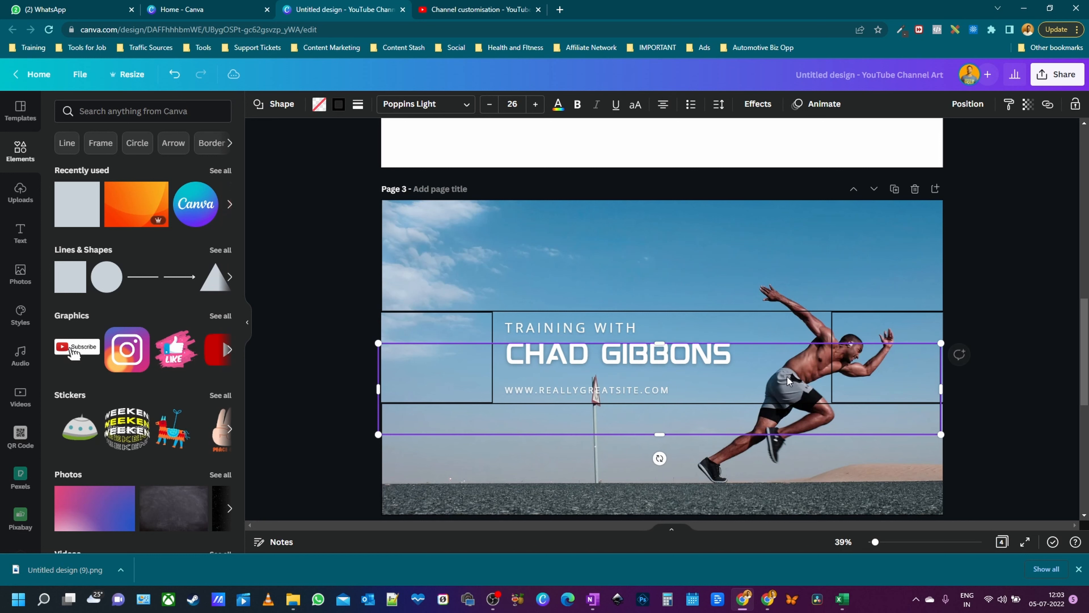
pyautogui.click(793, 331)
pyautogui.rightClick(793, 330)
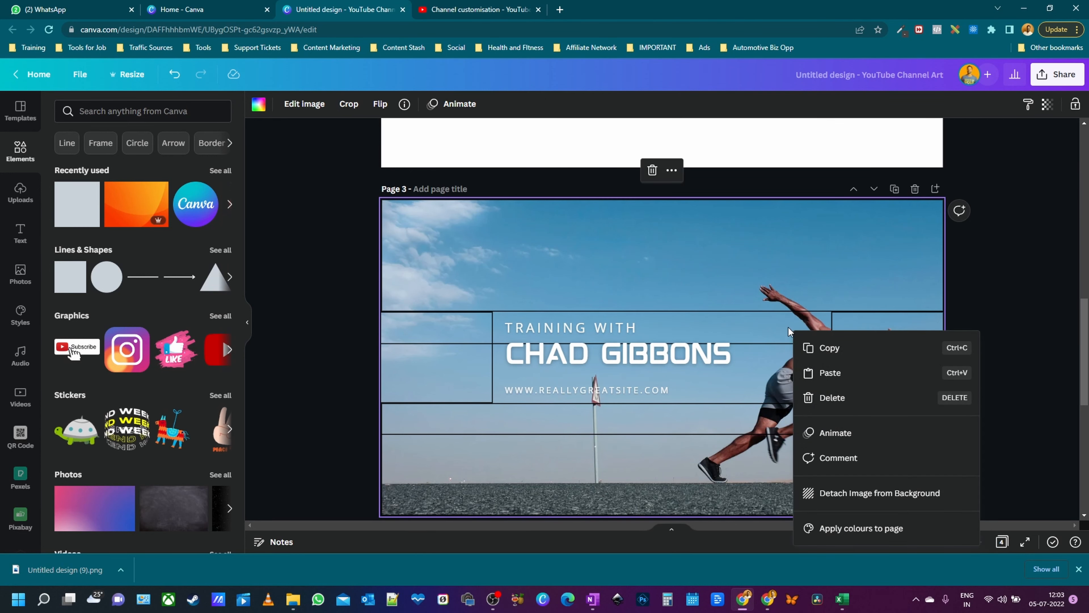
# - Shift the sprinter photo left in its crop and raise the middle guide band onto the title row
pyautogui.click(791, 331)
pyautogui.doubleClick(774, 320)
pyautogui.moveTo(767, 331); pyautogui.dragTo(731, 326)
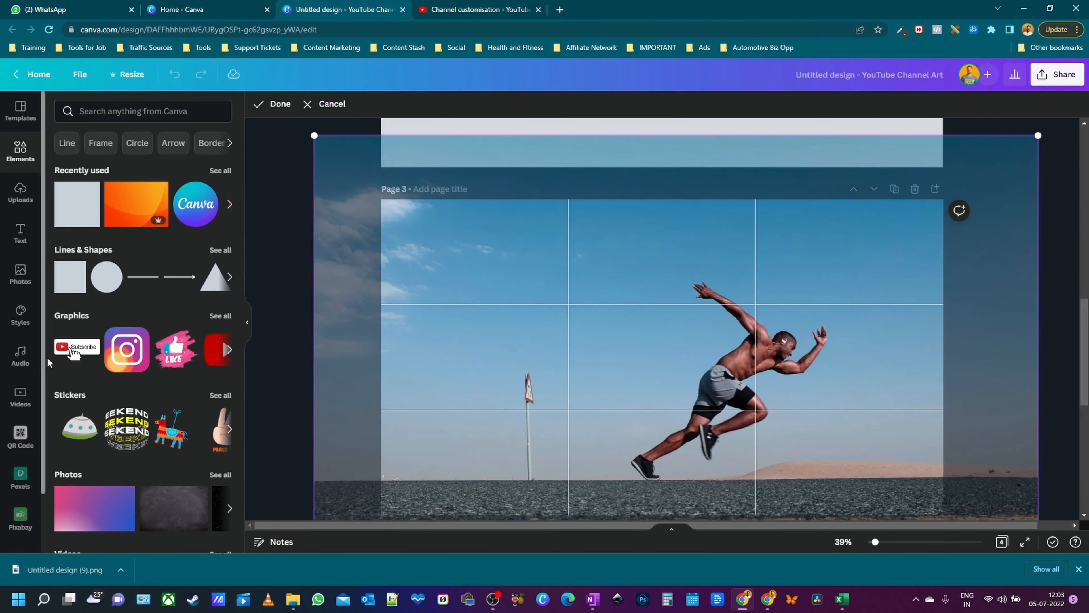
pyautogui.click(289, 363)
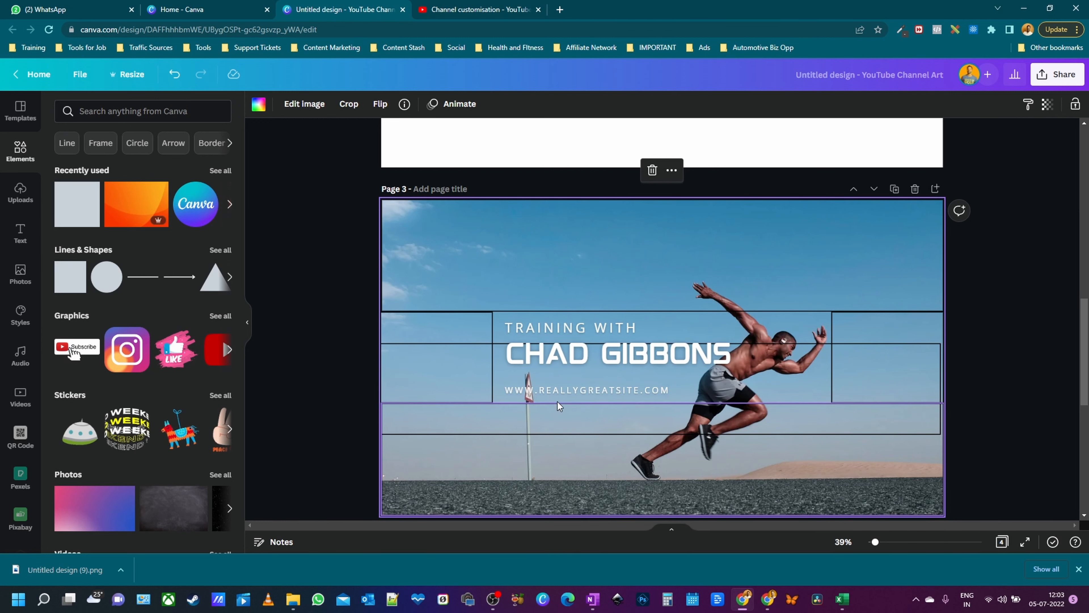
pyautogui.click(457, 378)
pyautogui.moveTo(452, 428); pyautogui.dragTo(442, 391)
# - Duplicate the banner page as Page 4
pyautogui.click(972, 310)
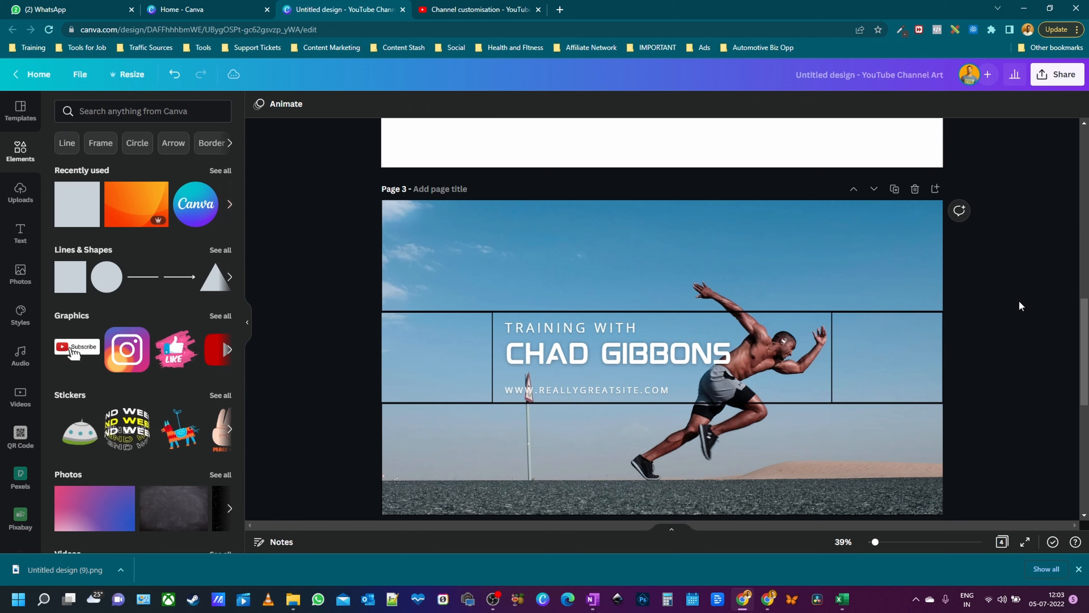
pyautogui.scroll(-5, 1027, 212)
pyautogui.scroll(5, 849, 485)
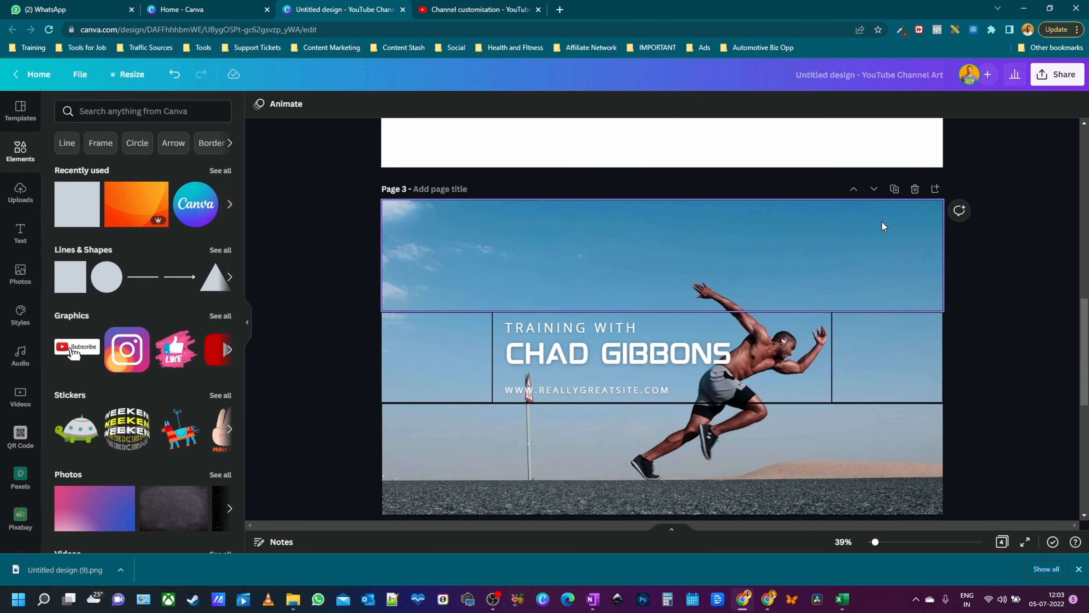
pyautogui.click(896, 189)
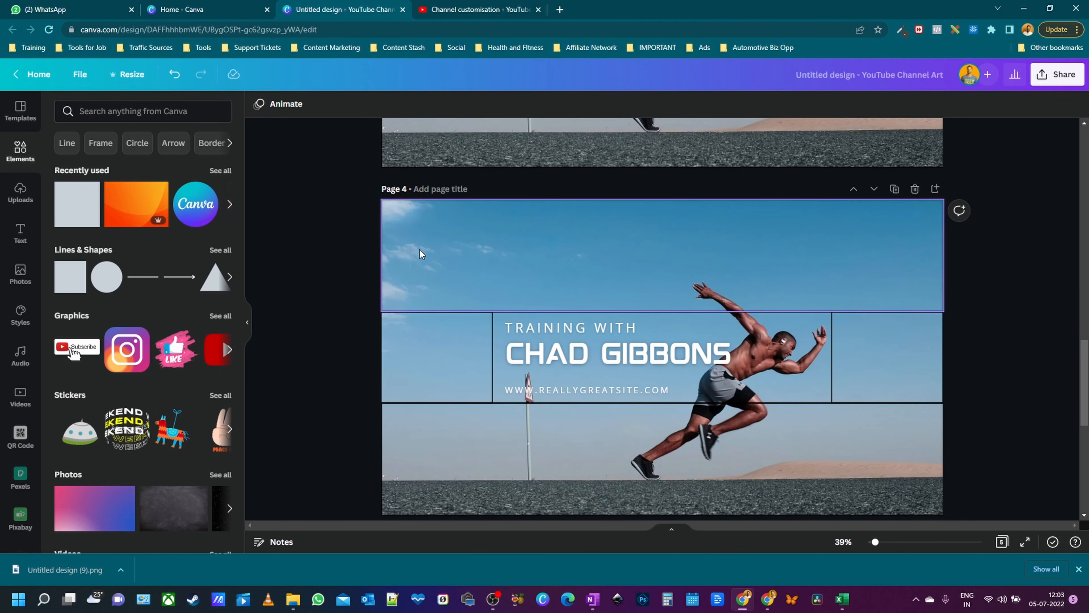
# - Unlock and delete the guide boxes left of the title and right of the runner
pyautogui.click(414, 344)
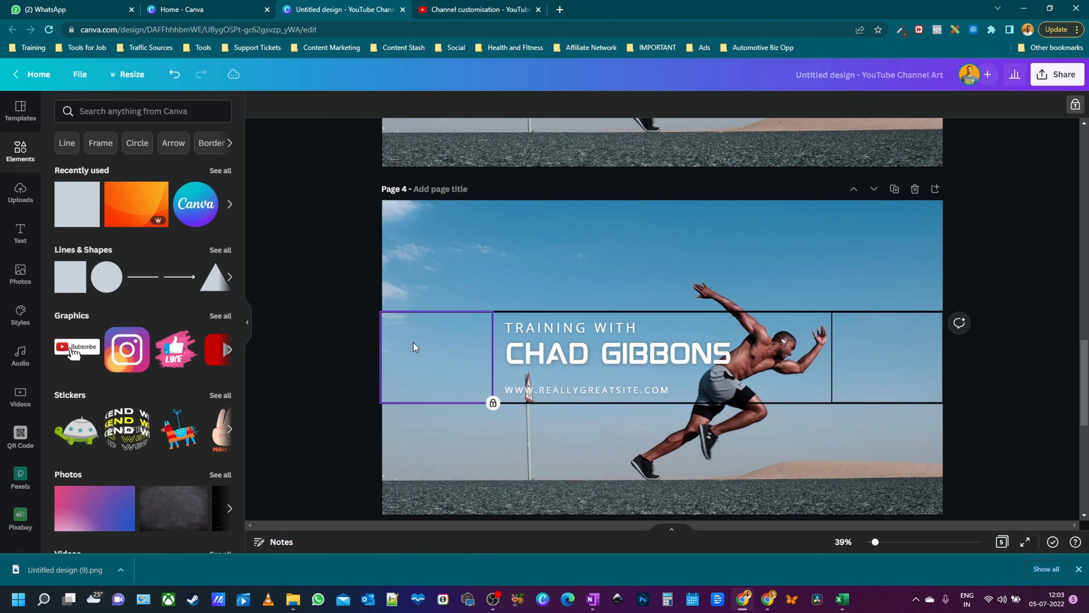
pyautogui.click(1075, 104)
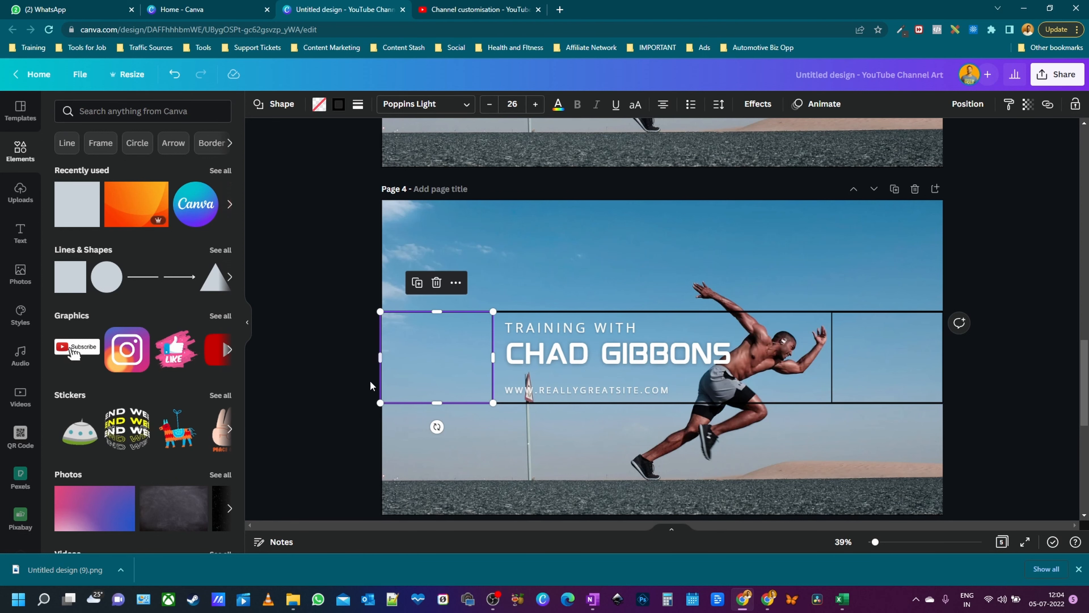
pyautogui.press('Delete')
pyautogui.click(896, 337)
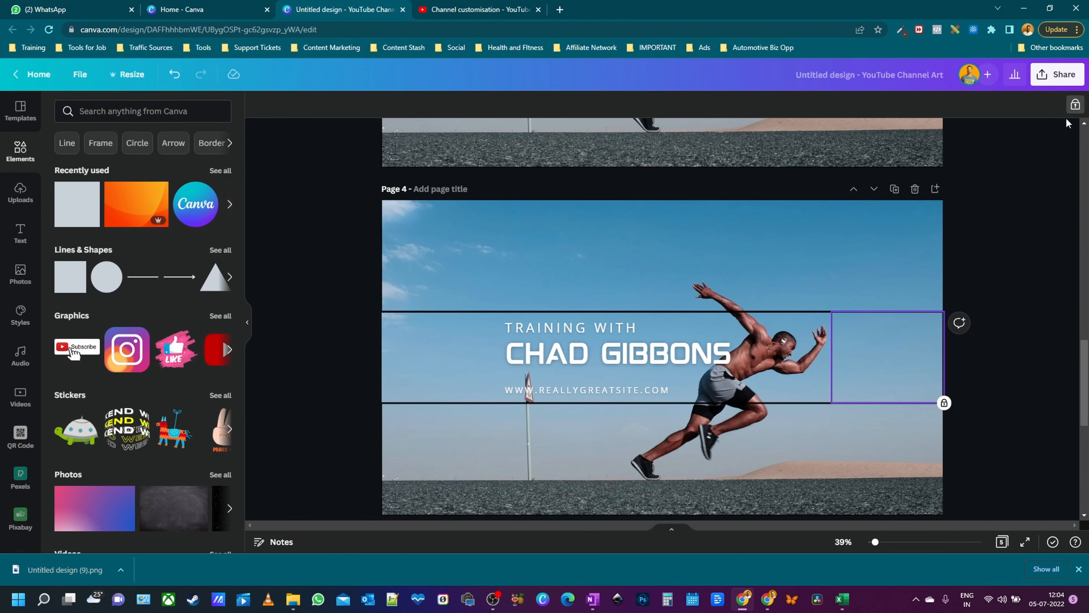
pyautogui.click(1075, 104)
pyautogui.press('Delete')
pyautogui.click(424, 369)
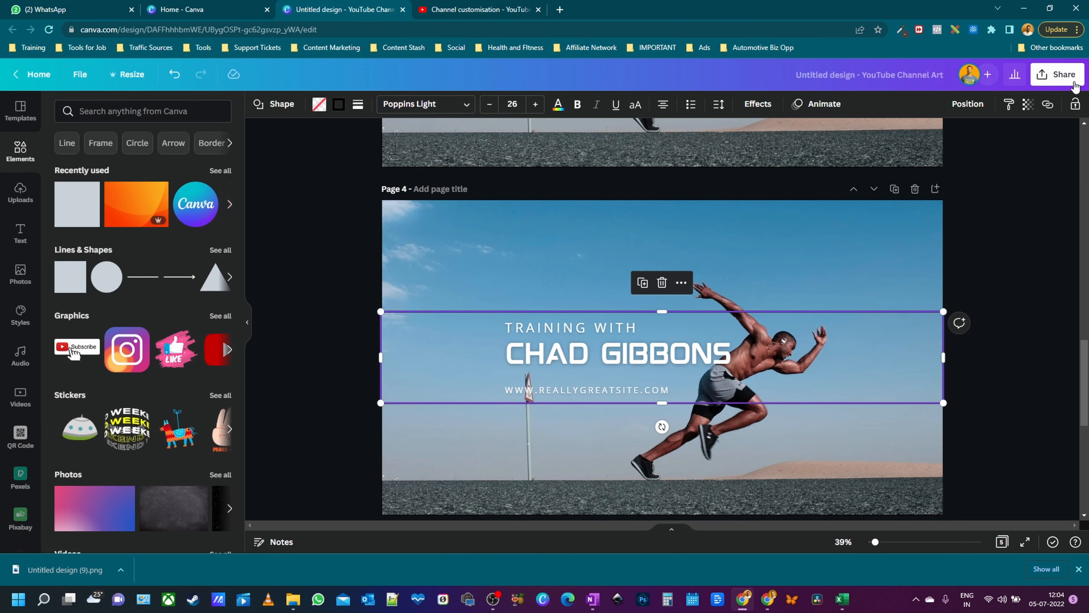
pyautogui.click(968, 312)
# - Unlock and delete the bottom and top guide bands on Page 4
pyautogui.click(847, 448)
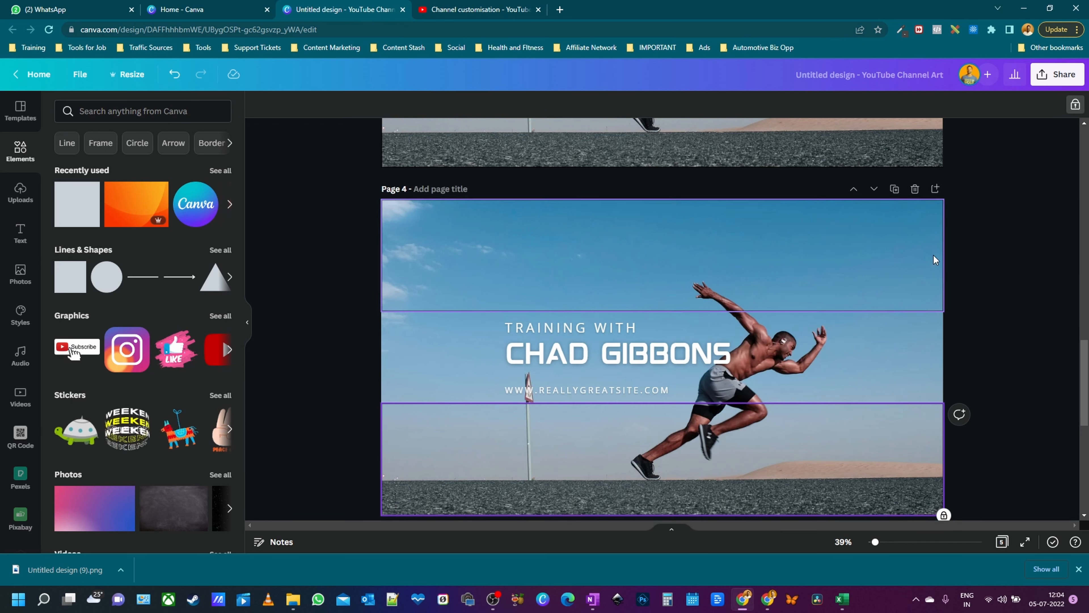
pyautogui.click(1075, 104)
pyautogui.press('Delete')
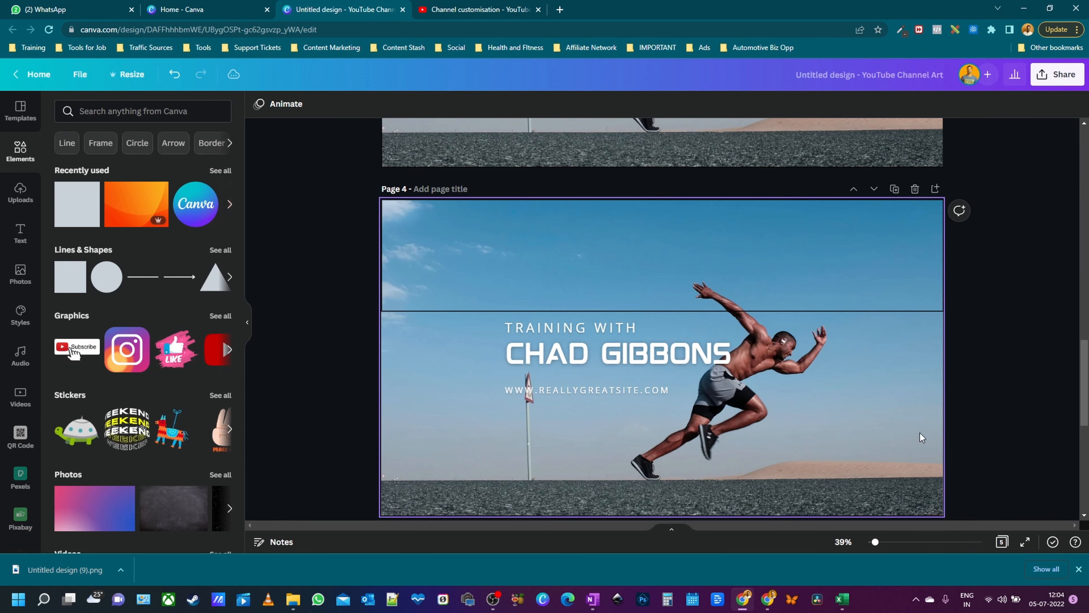
pyautogui.click(897, 266)
pyautogui.click(1077, 105)
pyautogui.press('Delete')
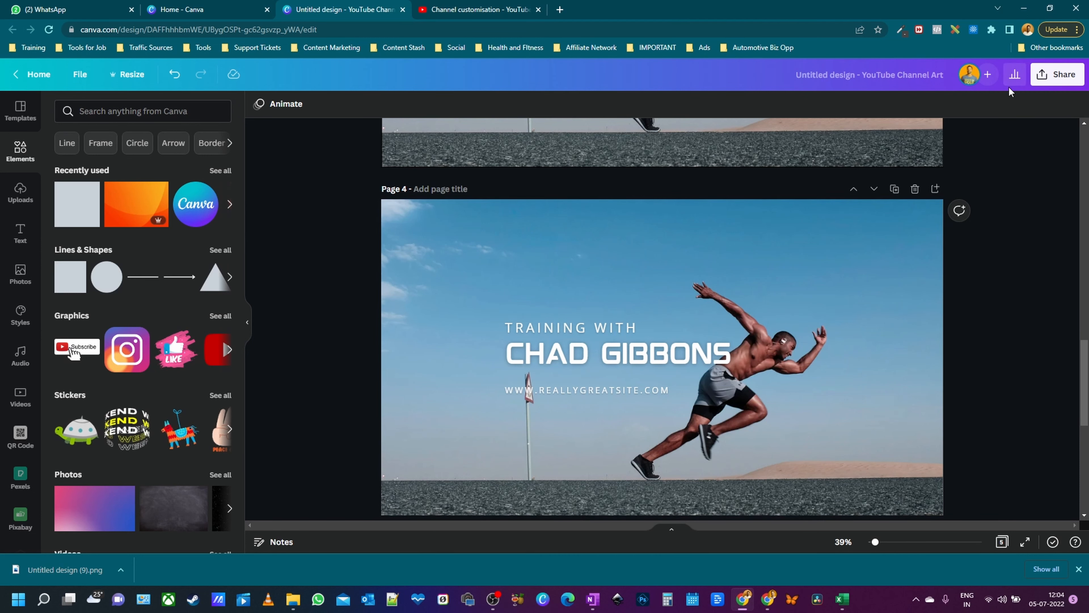
pyautogui.click(1058, 75)
# - Limit the download to Page 4 only and download it as a 2560 × 1440 PNG
pyautogui.click(910, 356)
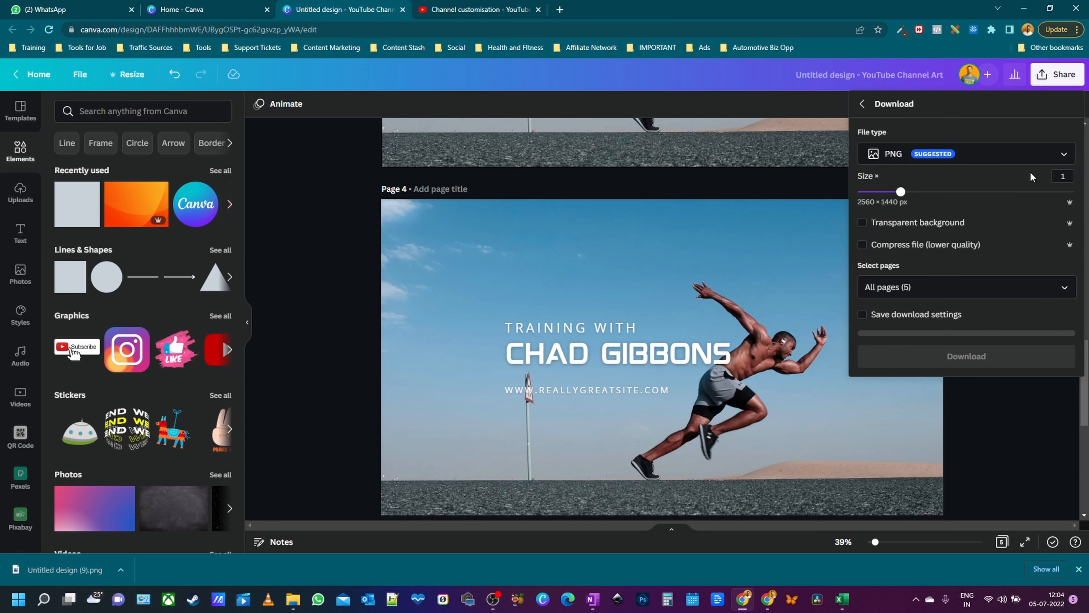
pyautogui.click(951, 286)
pyautogui.click(939, 321)
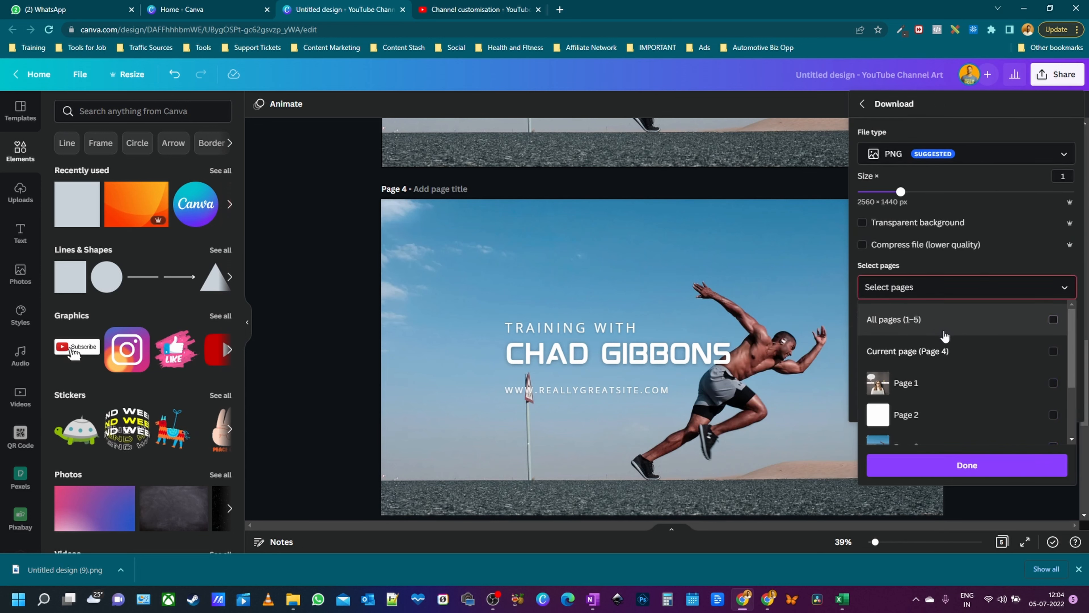
pyautogui.scroll(-3, 945, 337)
pyautogui.click(905, 391)
pyautogui.click(956, 470)
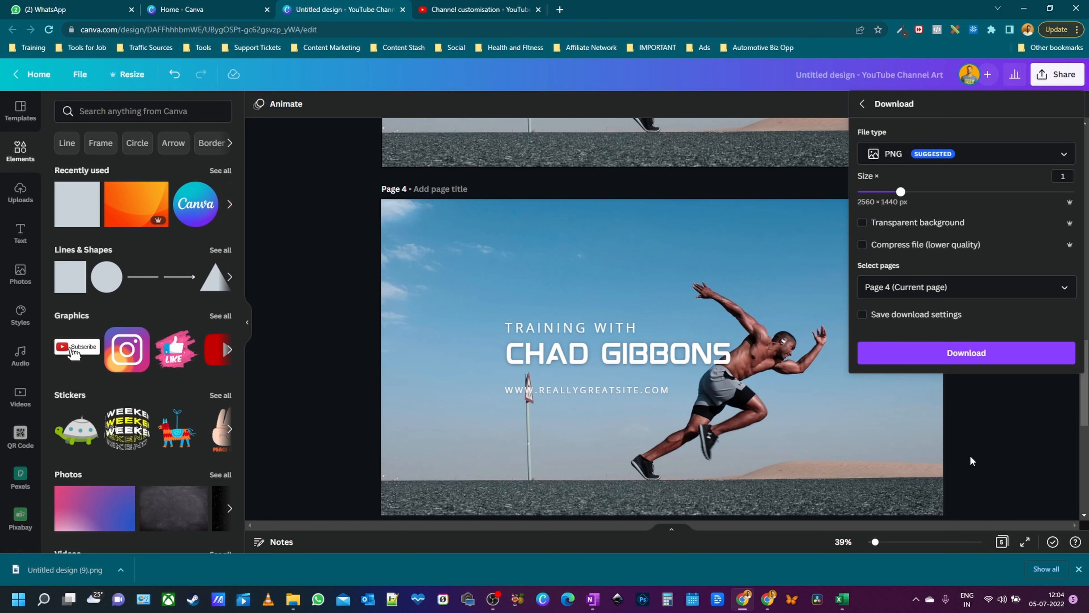
pyautogui.click(1002, 359)
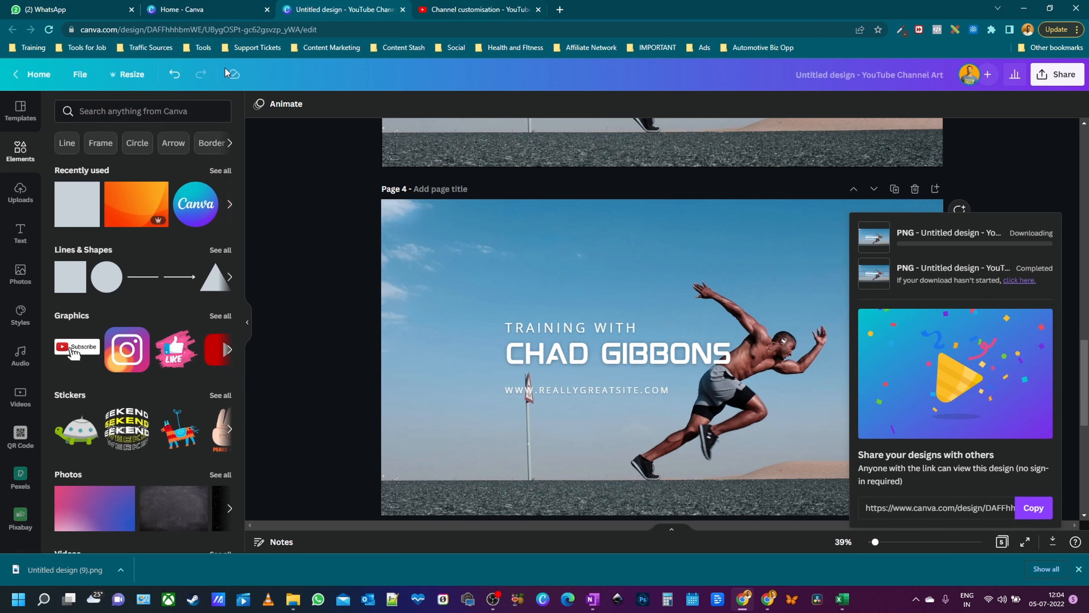
# - Load Untitled design (10) as the YouTube Studio banner image to preview it, then cancel
pyautogui.click(440, 13)
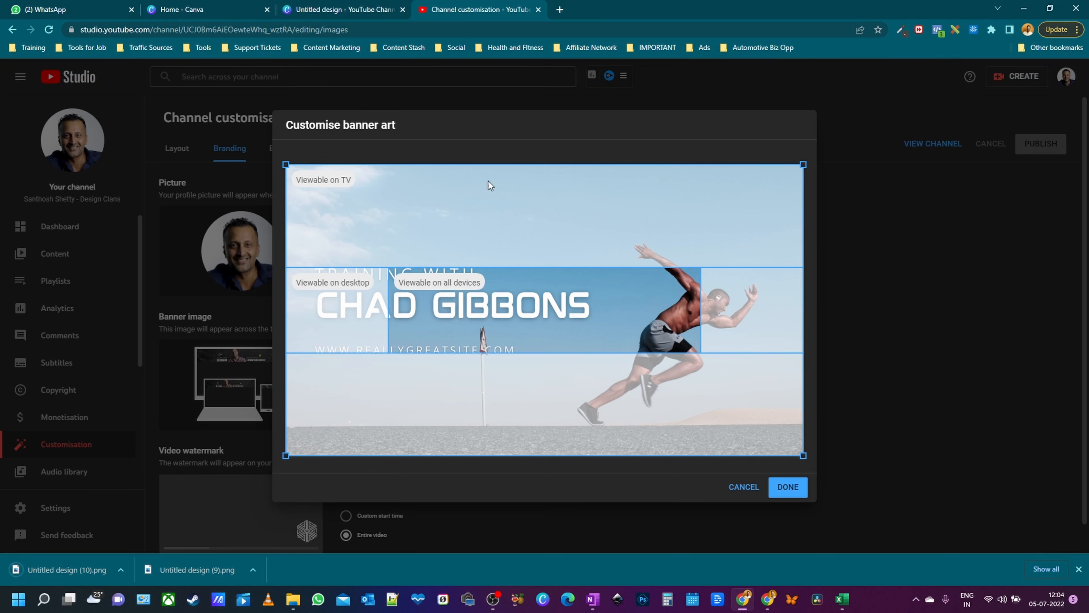
pyautogui.click(742, 487)
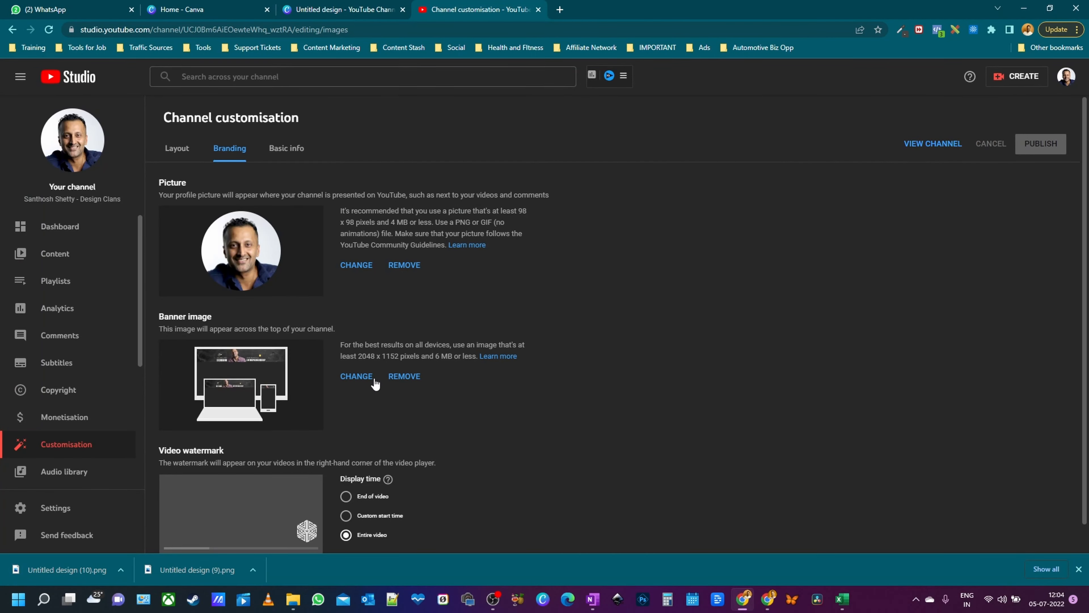
pyautogui.click(363, 378)
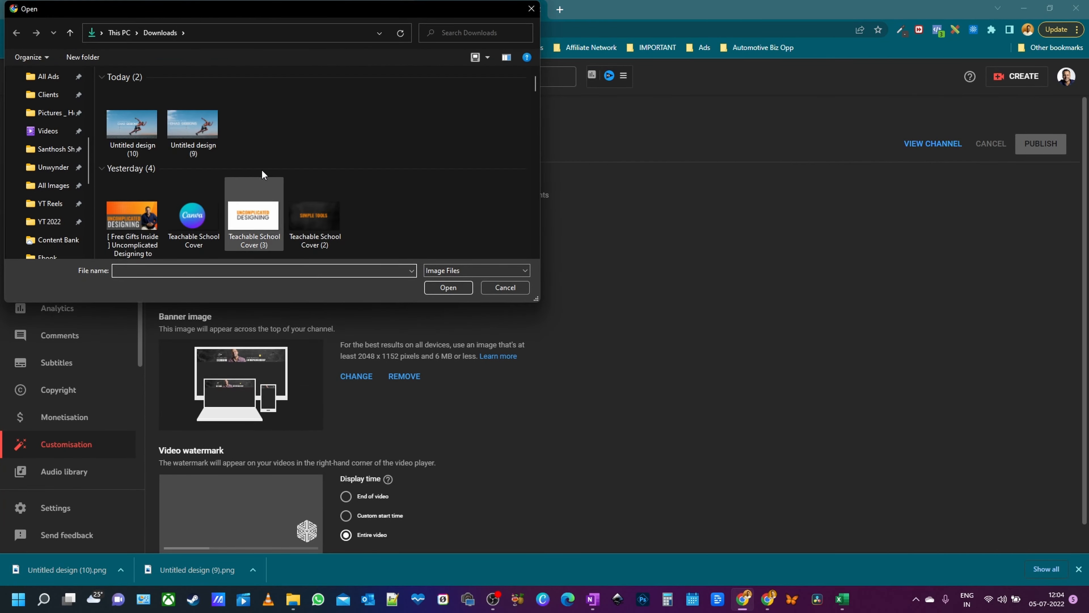
pyautogui.doubleClick(132, 125)
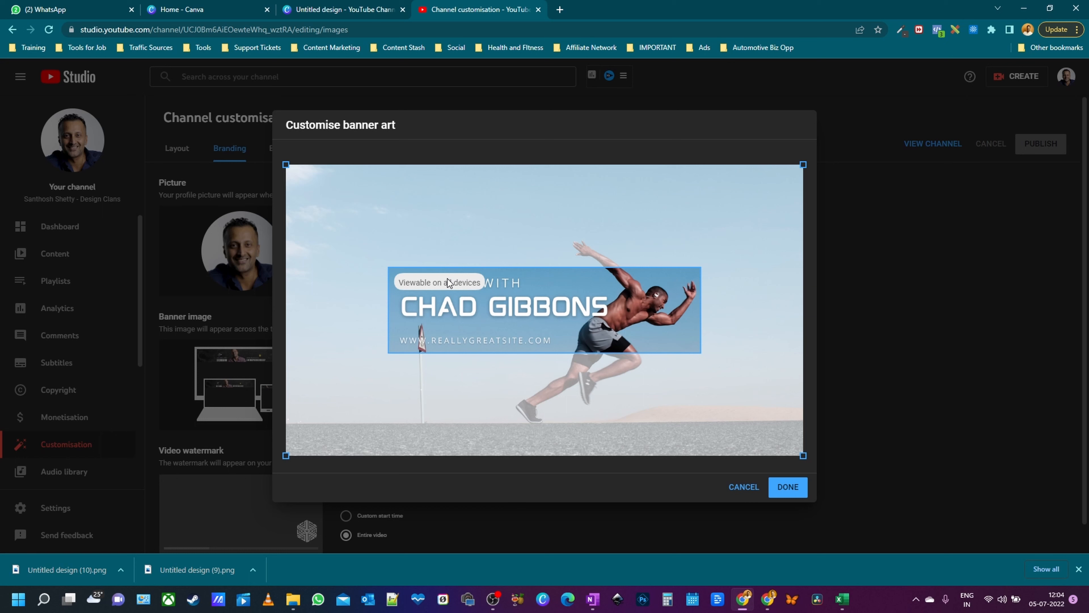
pyautogui.click(744, 487)
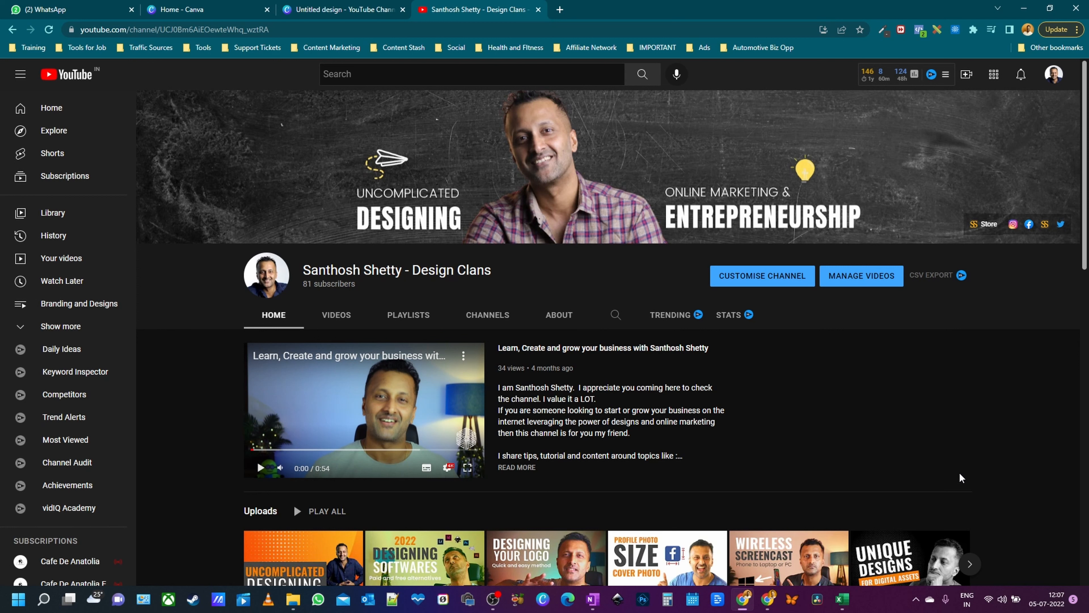
# - Select the channel page's web address in the address bar
pyautogui.click(237, 30)
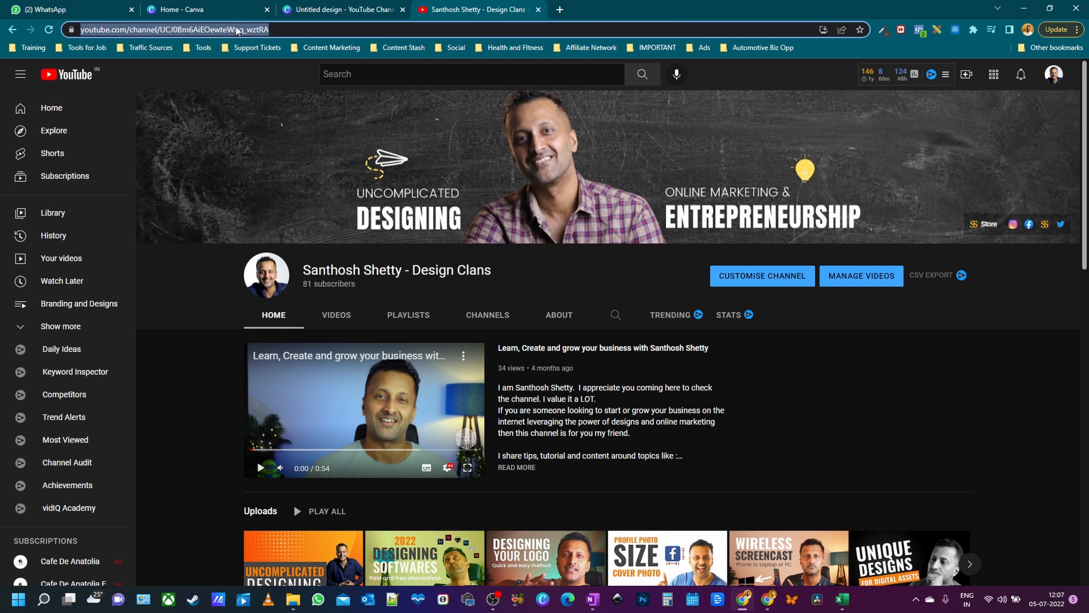